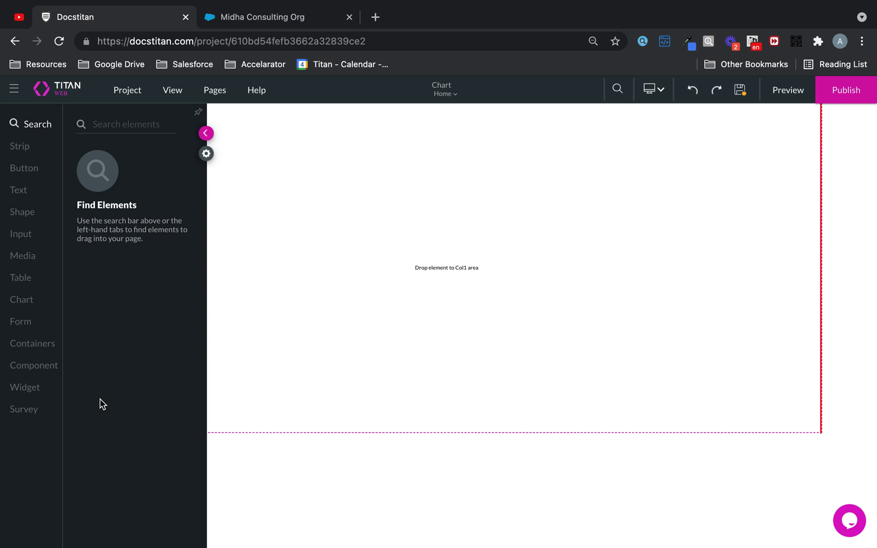
- Add the survey range slider element to the page's empty column and centre it
{"action": "left_click_drag", "start_coordinate": [183, 407], "coordinate": [41, 415]}
{"action": "left_click", "coordinate": [29, 412]}
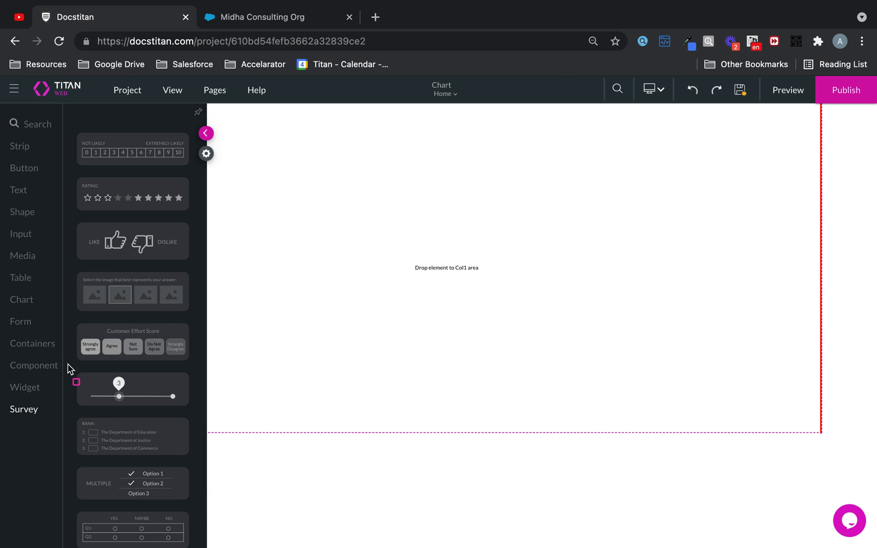
{"action": "left_click_drag", "start_coordinate": [209, 412], "coordinate": [196, 412]}
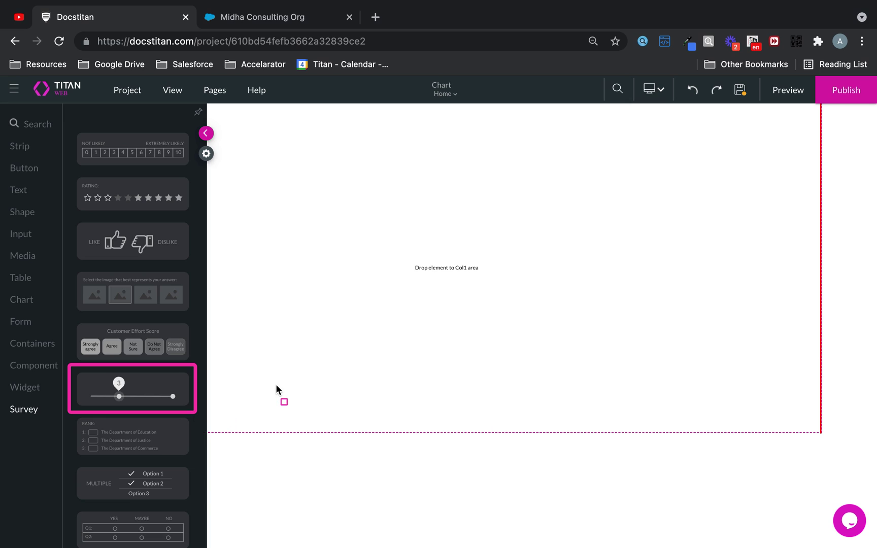
{"action": "key", "text": "Escape"}
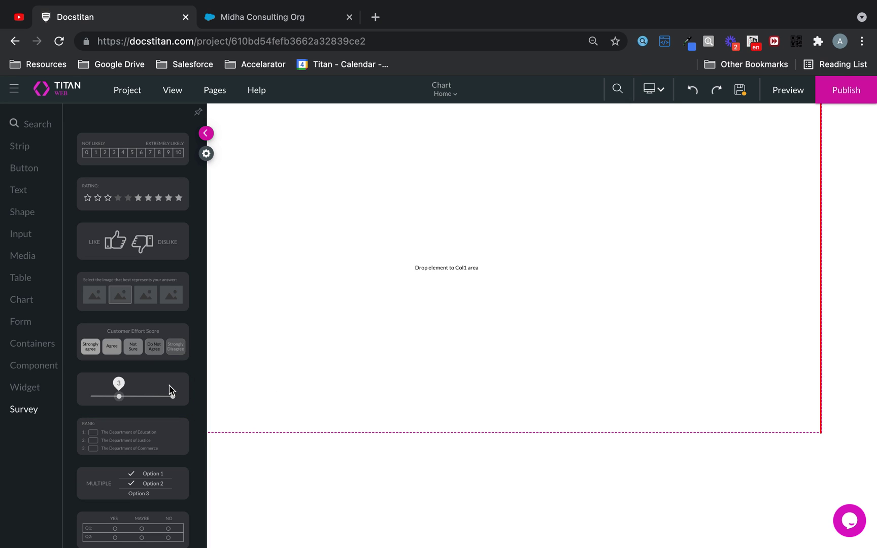
{"action": "left_click_drag", "start_coordinate": [169, 386], "coordinate": [549, 270]}
{"action": "left_click_drag", "start_coordinate": [481, 266], "coordinate": [413, 270]}
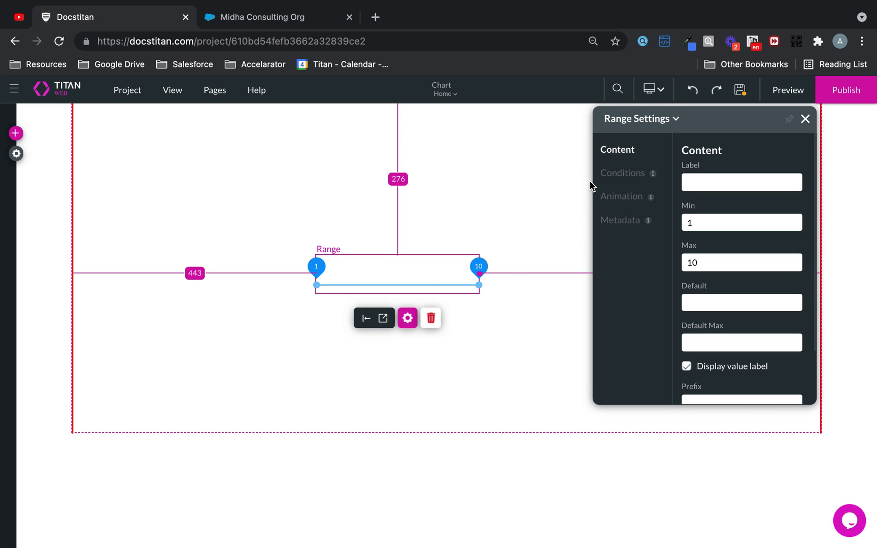
- Examine the Minimum and Maximum survey response fields on the Salesforce contact record, and return to the Titan project
{"action": "left_click", "coordinate": [304, 17]}
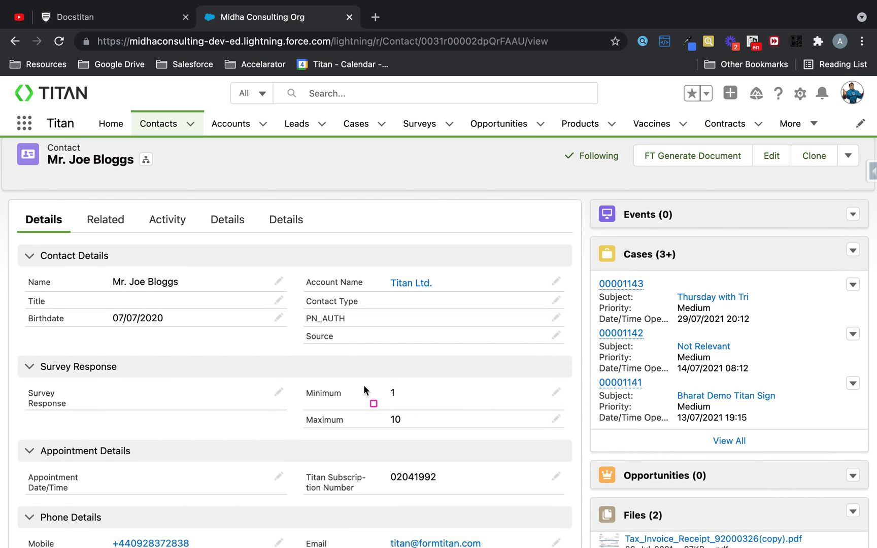
{"action": "left_click_drag", "start_coordinate": [301, 373], "coordinate": [573, 439]}
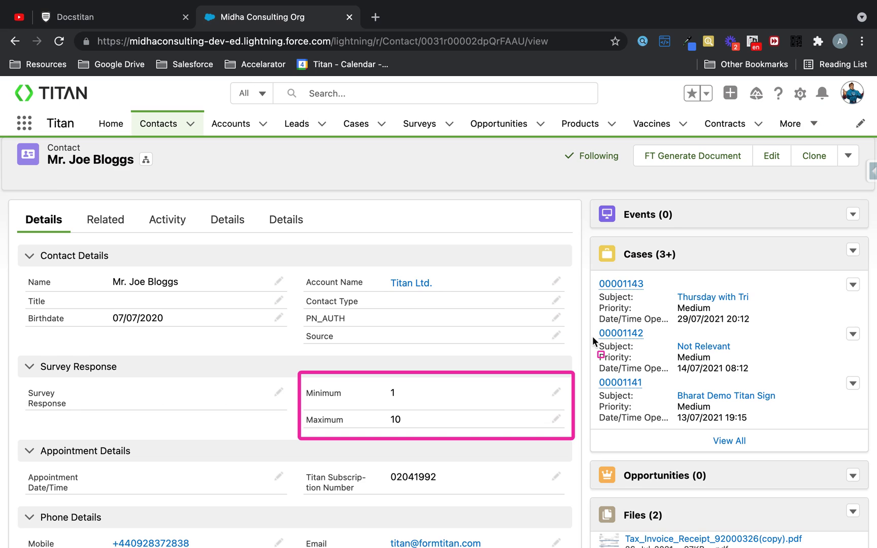
{"action": "left_click", "coordinate": [96, 15]}
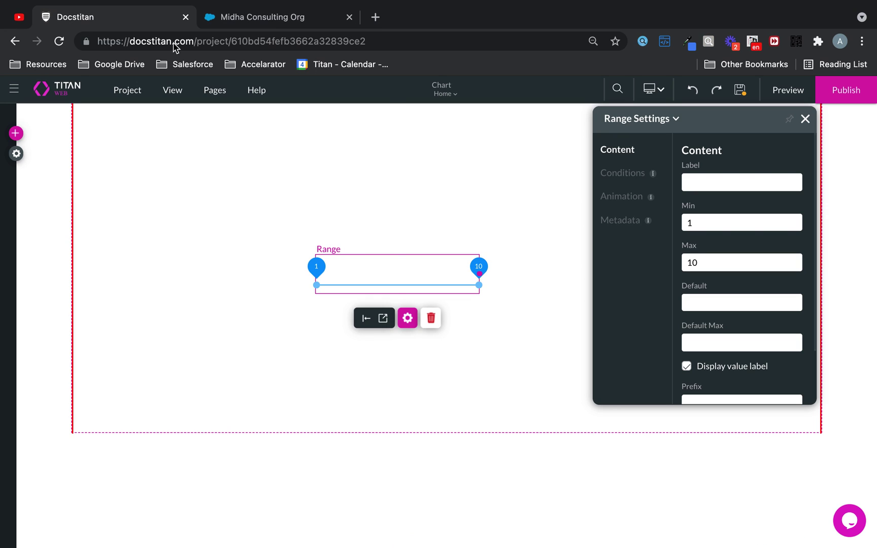
- Label the range slider "How much would you pay for parking?"
{"action": "left_click", "coordinate": [715, 181]}
{"action": "type", "text": "much"}
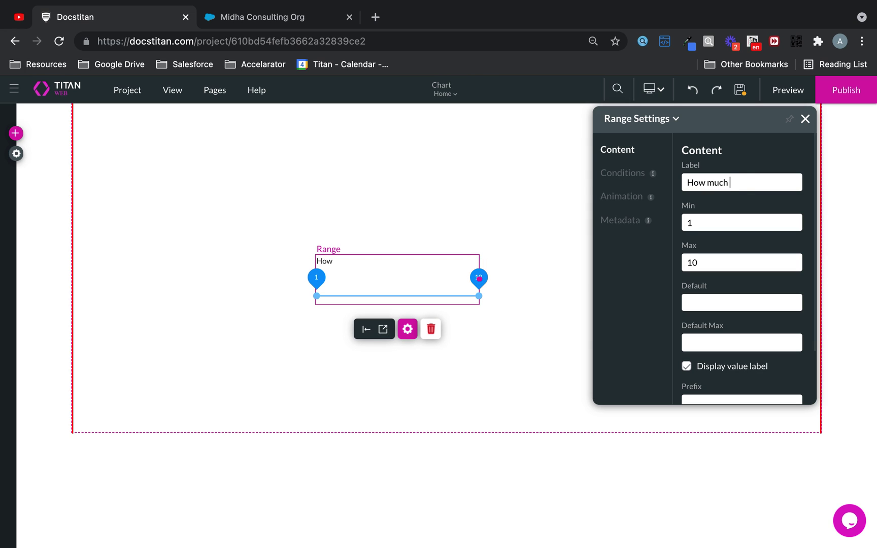
{"action": "type", "text": " would you pay for pak"}
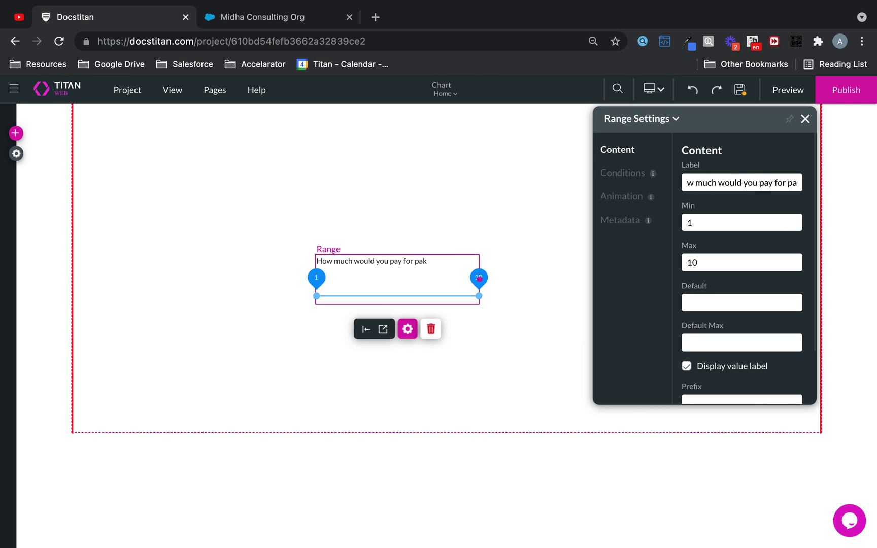
{"action": "type", "text": "rt"}
{"action": "key", "text": "ctrl+a"}
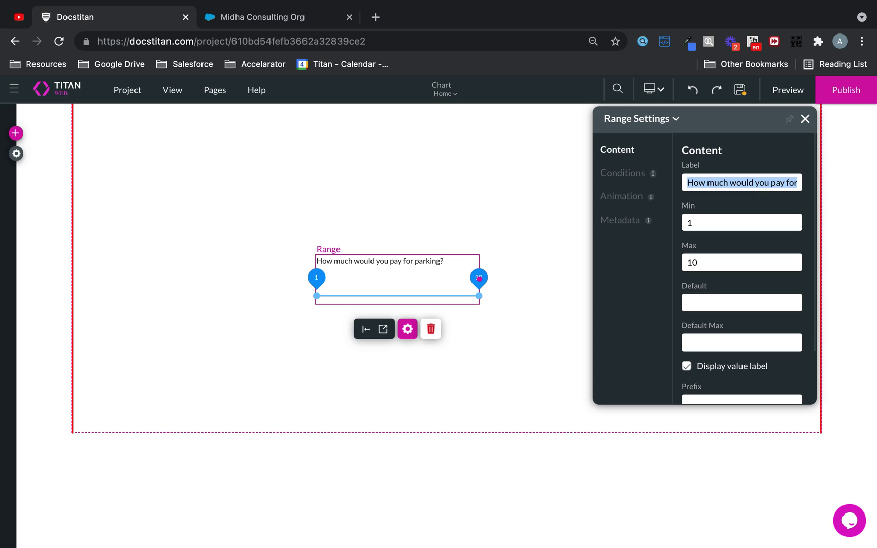
- Keep the slider's limits at 1 and 10, and set its default to 5 and default maximum to 8
{"action": "left_click", "coordinate": [703, 223]}
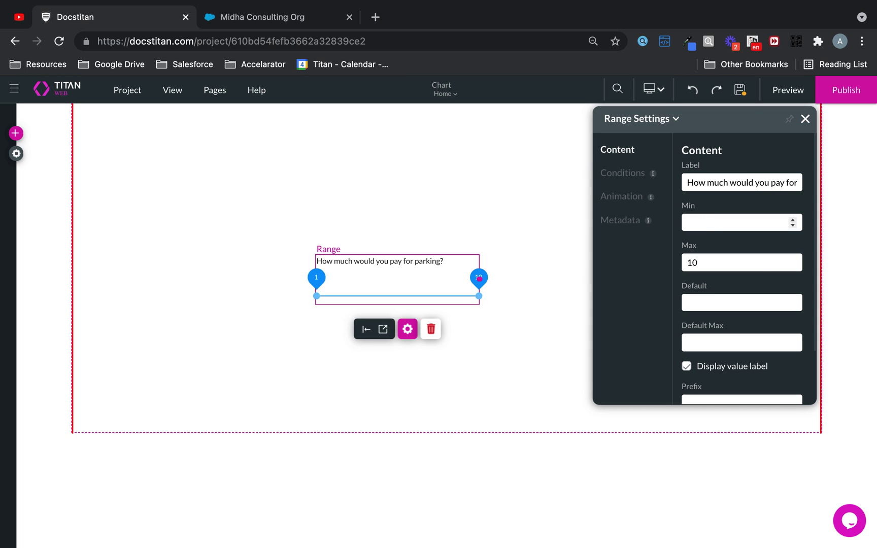
{"action": "left_click", "coordinate": [753, 262]}
{"action": "left_click", "coordinate": [720, 341]}
- Save the project and preview the page to check the slider's default handle positions, closing the preview when done
{"action": "left_click", "coordinate": [740, 91]}
{"action": "left_click", "coordinate": [793, 91]}
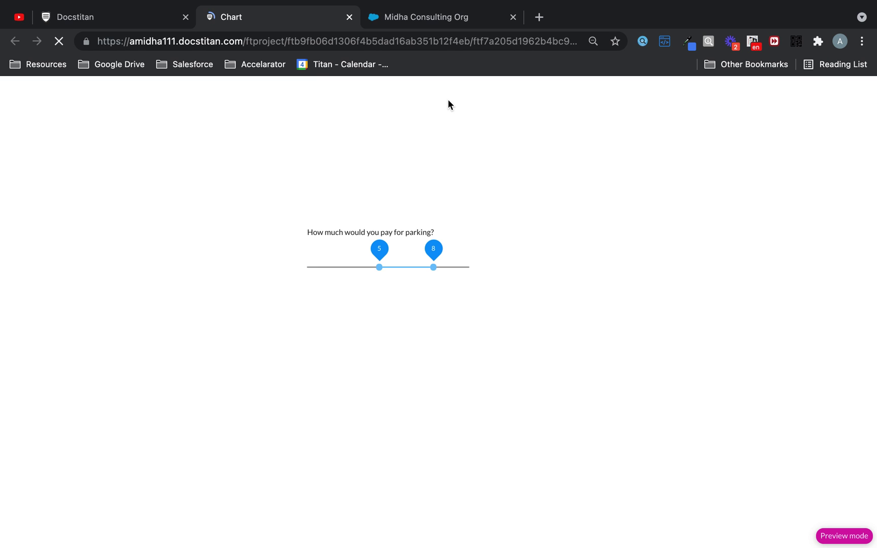
{"action": "mouse_move", "coordinate": [350, 355]}
{"action": "left_mouse_down"}
{"action": "mouse_move", "coordinate": [370, 252]}
{"action": "mouse_move", "coordinate": [372, 270]}
{"action": "left_mouse_up"}
{"action": "left_click_drag", "start_coordinate": [503, 405], "coordinate": [434, 275]}
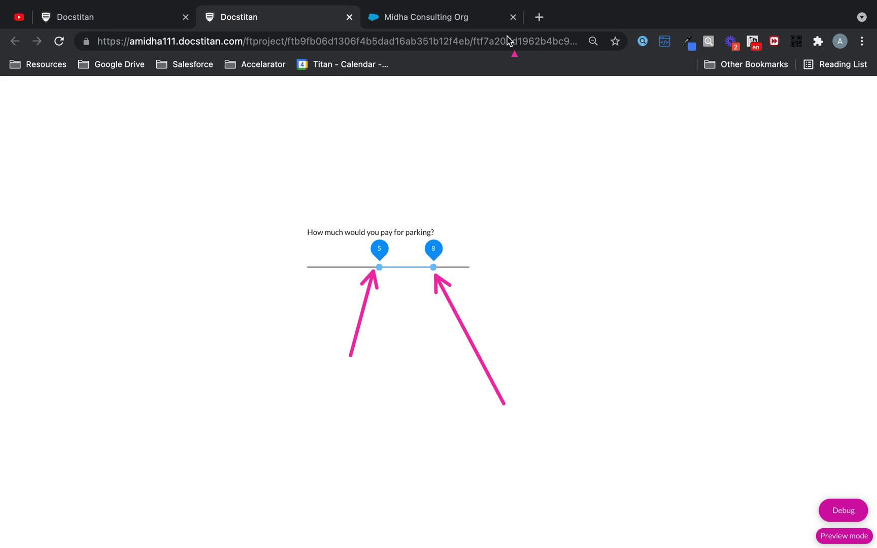
{"action": "left_click", "coordinate": [349, 17]}
- Clear the range slider's default and default maximum values
{"action": "double_click", "coordinate": [690, 302]}
{"action": "key", "text": "BackSpace"}
{"action": "double_click", "coordinate": [716, 345]}
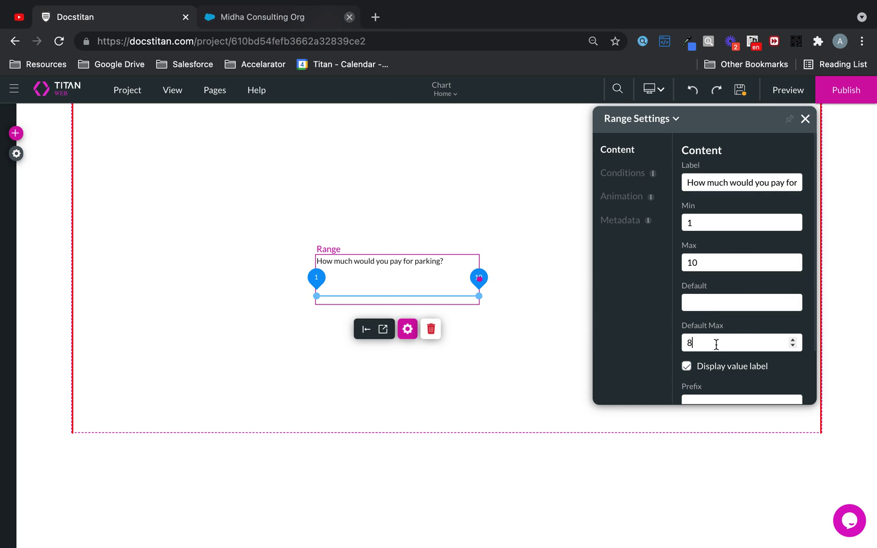
- Keep the value labels displayed and give the range slider the prefix "$" and the postfix "$$$$"
{"action": "scroll", "coordinate": [741, 337], "scroll_direction": "down", "scroll_amount": 2}
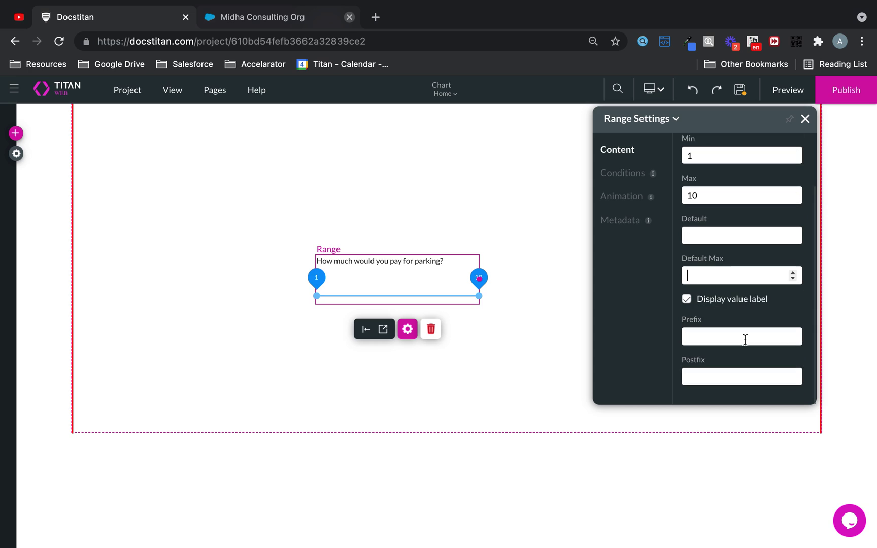
{"action": "left_click", "coordinate": [687, 300]}
{"action": "left_click", "coordinate": [688, 300]}
{"action": "left_click", "coordinate": [714, 376]}
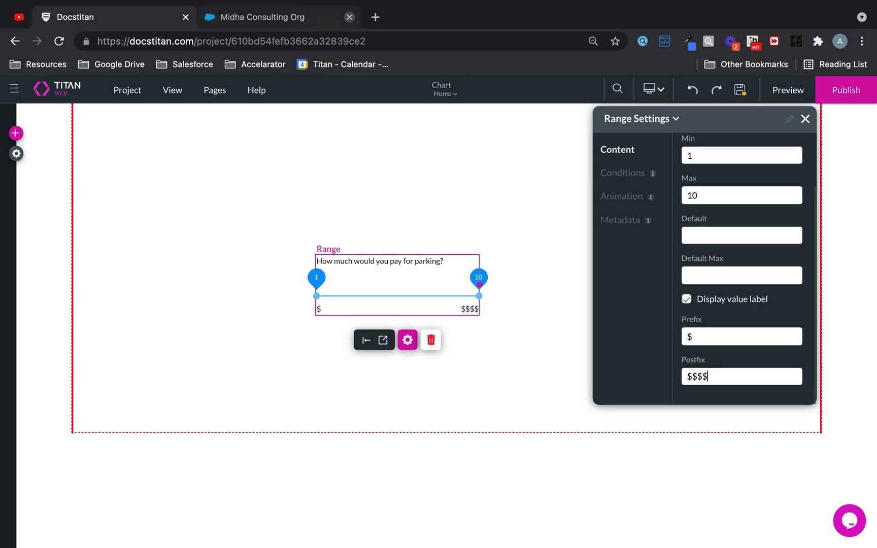
- Review the range slider's Conditions, Animation and Metadata settings
{"action": "left_click", "coordinate": [629, 175]}
{"action": "left_click", "coordinate": [629, 198]}
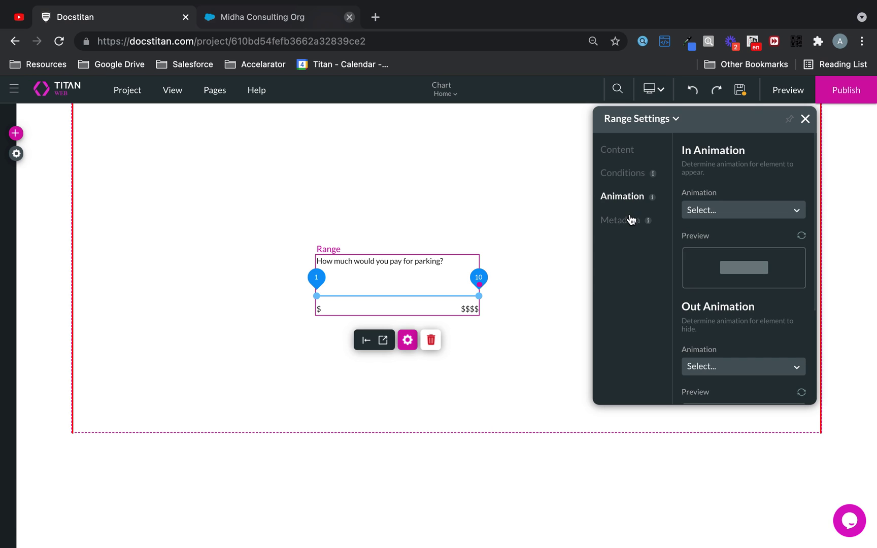
{"action": "left_click", "coordinate": [629, 223]}
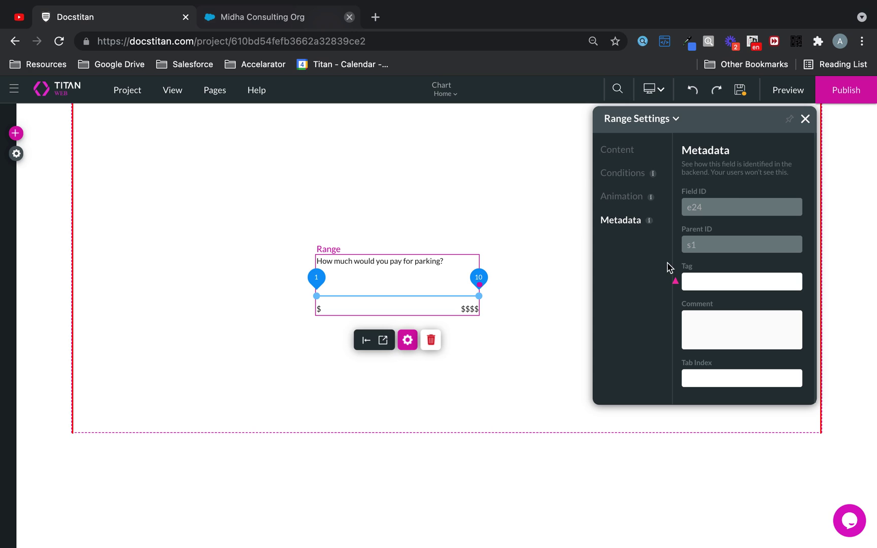
{"action": "left_click_drag", "start_coordinate": [668, 169], "coordinate": [661, 171]}
{"action": "mouse_move", "coordinate": [774, 243]}
{"action": "left_mouse_down"}
{"action": "mouse_move", "coordinate": [665, 222]}
{"action": "mouse_move", "coordinate": [660, 204]}
{"action": "left_mouse_up"}
{"action": "mouse_move", "coordinate": [698, 297]}
{"action": "left_mouse_down"}
{"action": "mouse_move", "coordinate": [642, 241]}
{"action": "mouse_move", "coordinate": [654, 232]}
{"action": "left_mouse_up"}
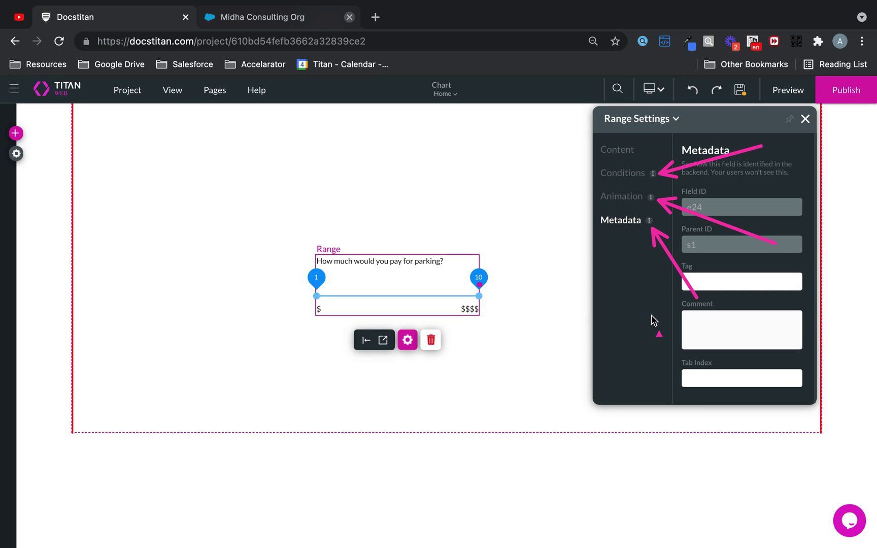
{"action": "key", "text": "Escape"}
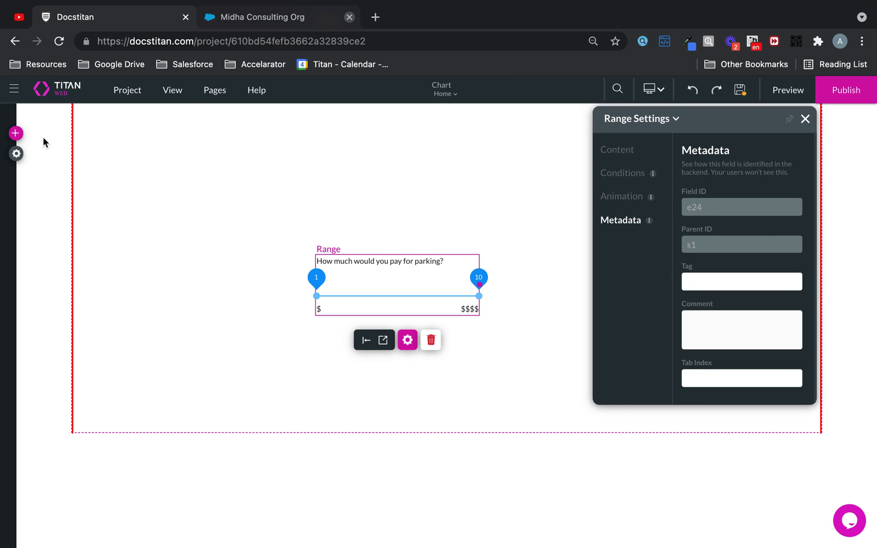
- Add a text input field above the range slider and label it "First Name"
{"action": "left_click", "coordinate": [16, 134]}
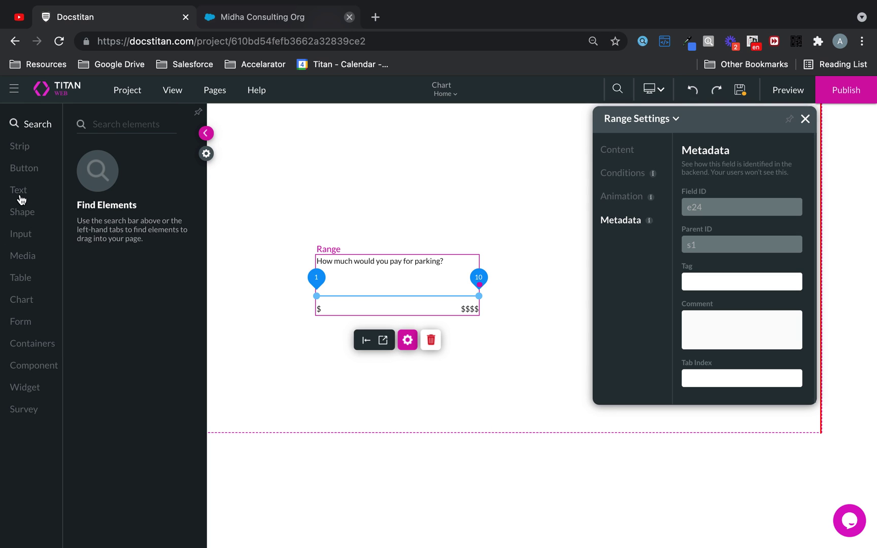
{"action": "left_click", "coordinate": [23, 235]}
{"action": "left_click_drag", "start_coordinate": [112, 180], "coordinate": [410, 189]}
{"action": "triple_click", "coordinate": [738, 227]}
{"action": "type", "text": "First Name"}
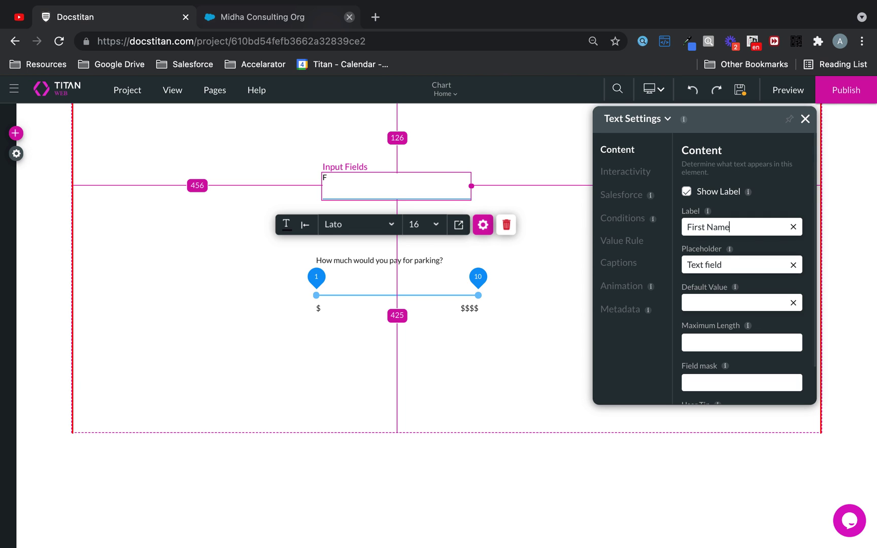
{"action": "left_click", "coordinate": [251, 325]}
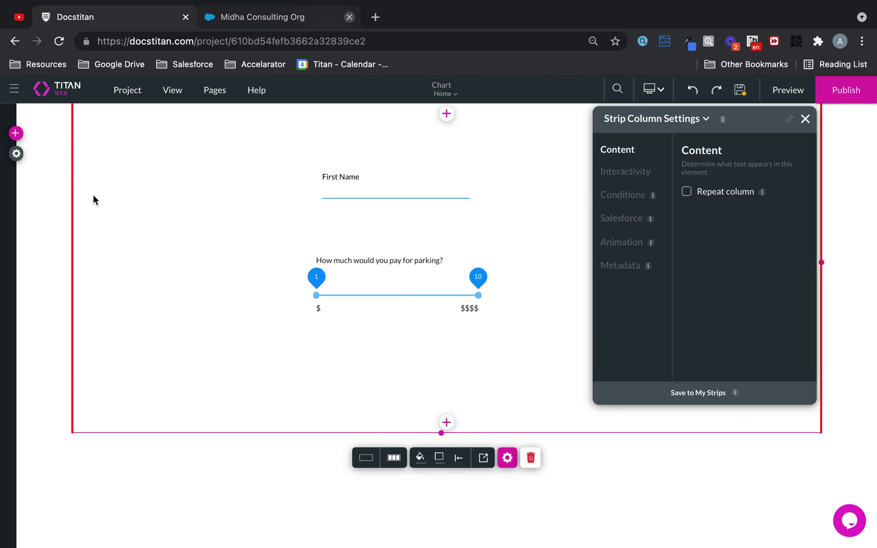
- Add a second text input field between the First Name field and the slider, and label it "Last Name"
{"action": "left_click", "coordinate": [16, 132]}
{"action": "left_click", "coordinate": [51, 231]}
{"action": "left_click_drag", "start_coordinate": [133, 175], "coordinate": [392, 233]}
{"action": "left_click_drag", "start_coordinate": [739, 227], "coordinate": [602, 225]}
{"action": "type", "text": "Last Name"}
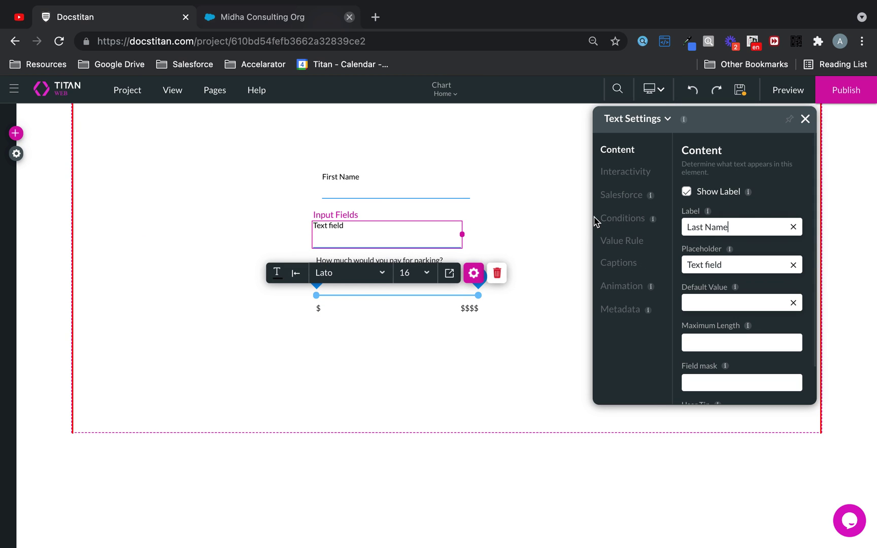
{"action": "left_click", "coordinate": [387, 372]}
- Align the Last Name field under First Name and move the range slider slightly down below it
{"action": "left_click", "coordinate": [419, 243]}
{"action": "mouse_move", "coordinate": [419, 243]}
{"action": "left_mouse_down"}
{"action": "mouse_move", "coordinate": [442, 241]}
{"action": "mouse_move", "coordinate": [430, 241]}
{"action": "left_mouse_up"}
{"action": "left_click_drag", "start_coordinate": [428, 287], "coordinate": [431, 286]}
{"action": "left_click_drag", "start_coordinate": [426, 237], "coordinate": [426, 236]}
{"action": "left_click", "coordinate": [397, 298]}
{"action": "left_click_drag", "start_coordinate": [397, 297], "coordinate": [395, 304]}
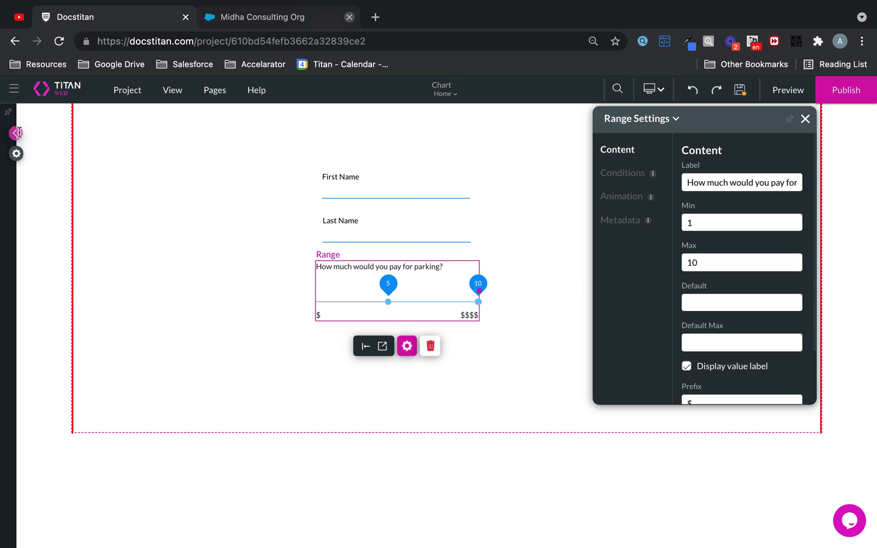
- Add a button below the range slider and set its text to "Submit"
{"action": "left_click", "coordinate": [15, 133]}
{"action": "left_click", "coordinate": [21, 235]}
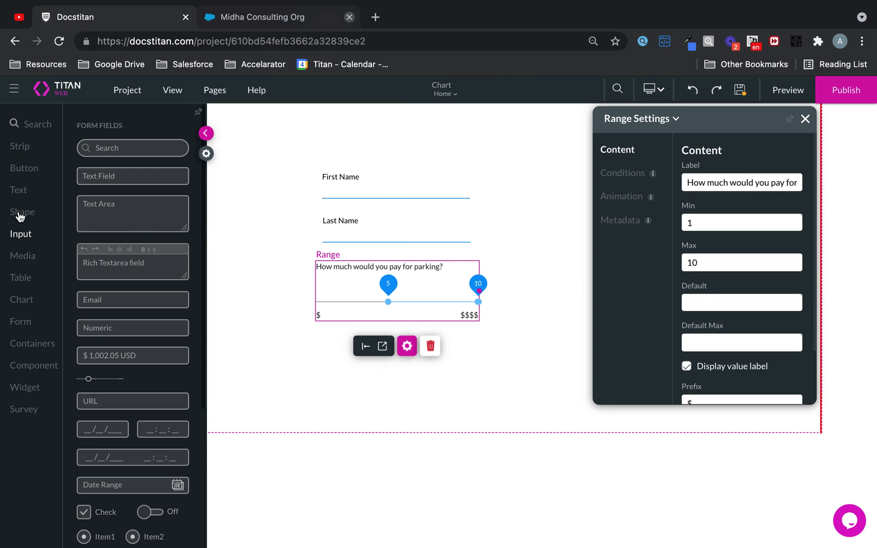
{"action": "left_click", "coordinate": [23, 213]}
{"action": "left_click", "coordinate": [25, 170]}
{"action": "left_click_drag", "start_coordinate": [146, 160], "coordinate": [411, 350]}
{"action": "left_click_drag", "start_coordinate": [719, 206], "coordinate": [679, 205]}
{"action": "type", "text": "Submit"}
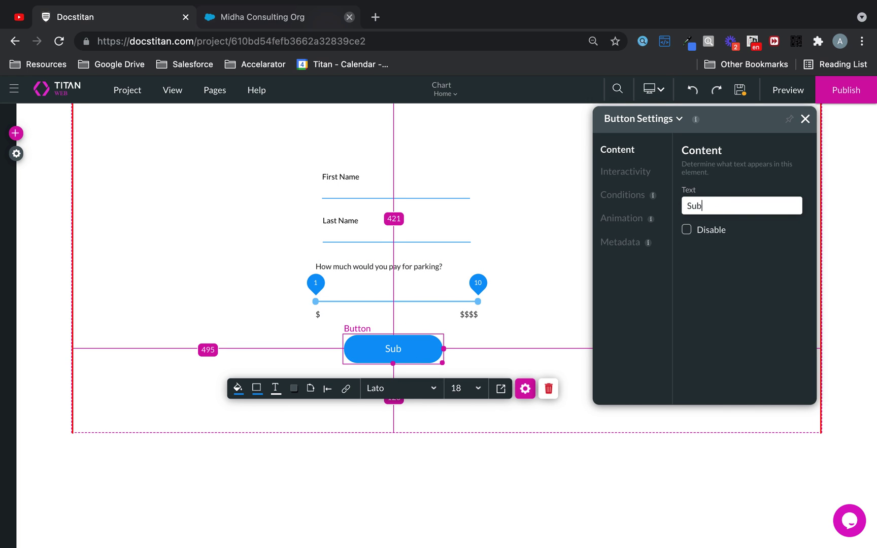
- Configure a Salesforce action for the Submit button's on-click rule and start a new push integration
{"action": "left_click", "coordinate": [346, 389]}
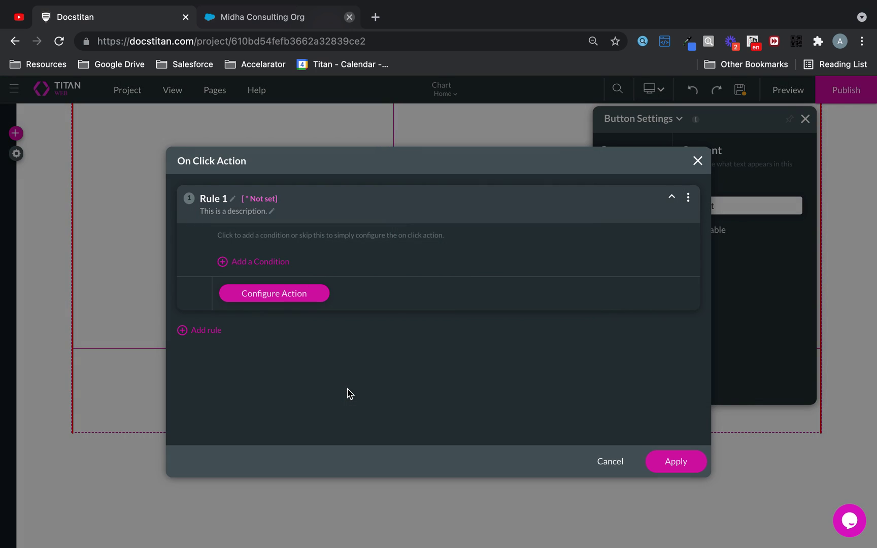
{"action": "left_click", "coordinate": [310, 300]}
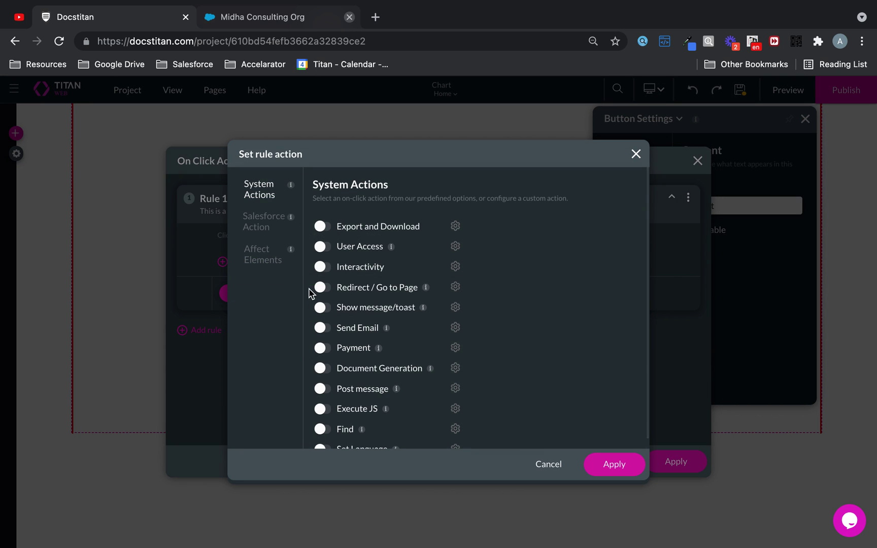
{"action": "left_click", "coordinate": [263, 222]}
{"action": "left_click", "coordinate": [404, 269]}
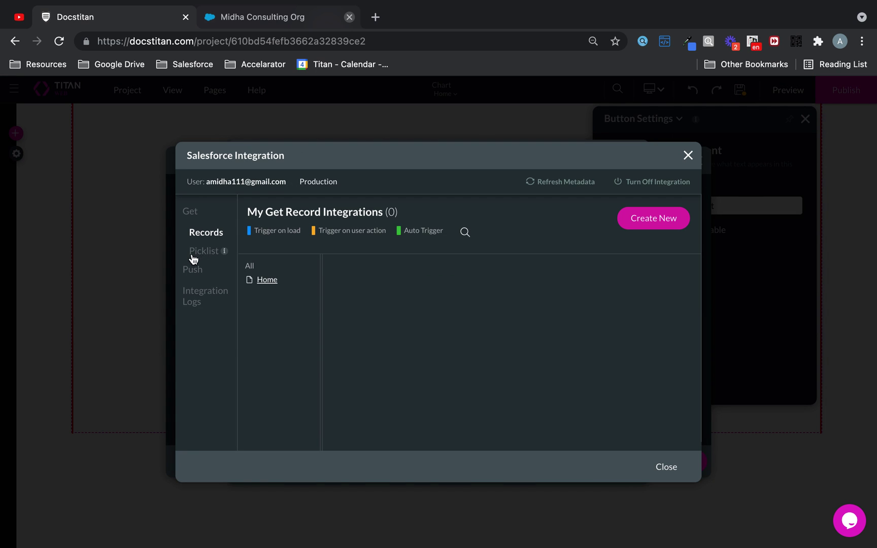
{"action": "left_click", "coordinate": [193, 274]}
{"action": "left_click", "coordinate": [248, 266]}
{"action": "left_click", "coordinate": [649, 224]}
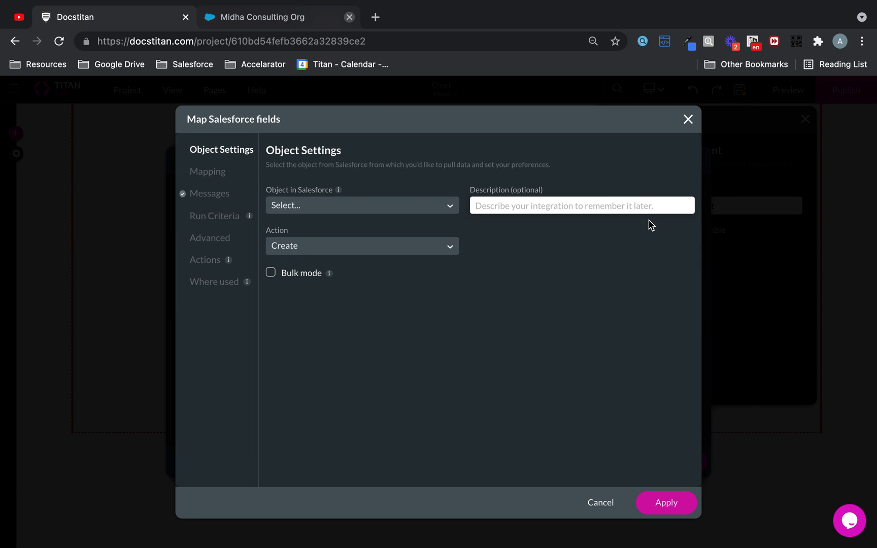
- Set the push integration's Salesforce object to Account
{"action": "left_click", "coordinate": [383, 201]}
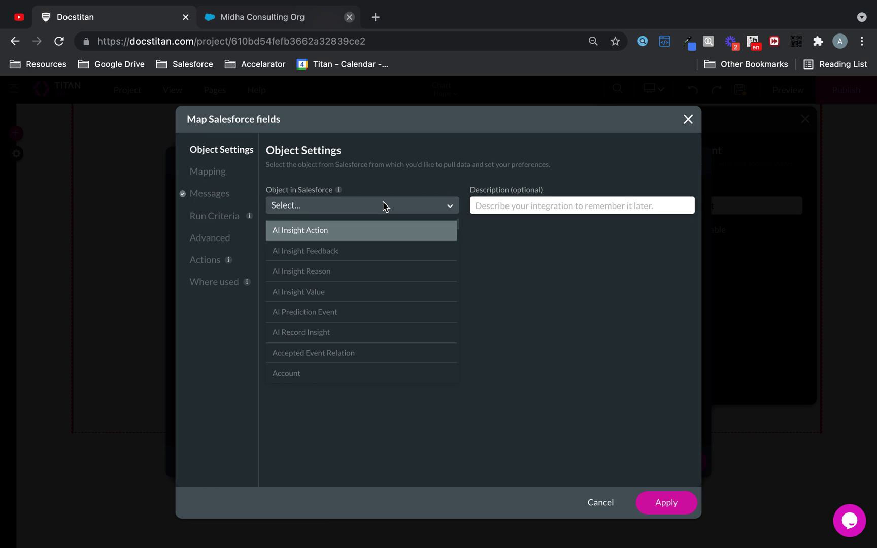
{"action": "type", "text": "acc"}
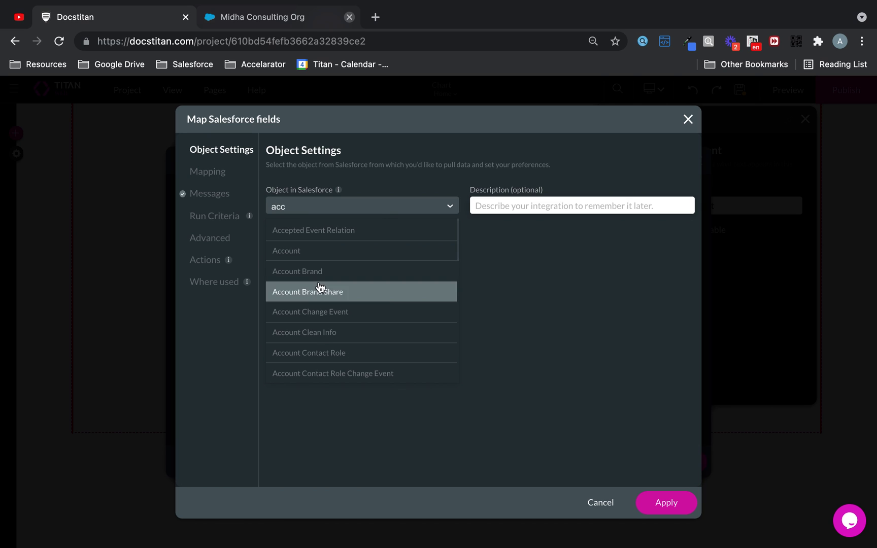
{"action": "left_click", "coordinate": [321, 251]}
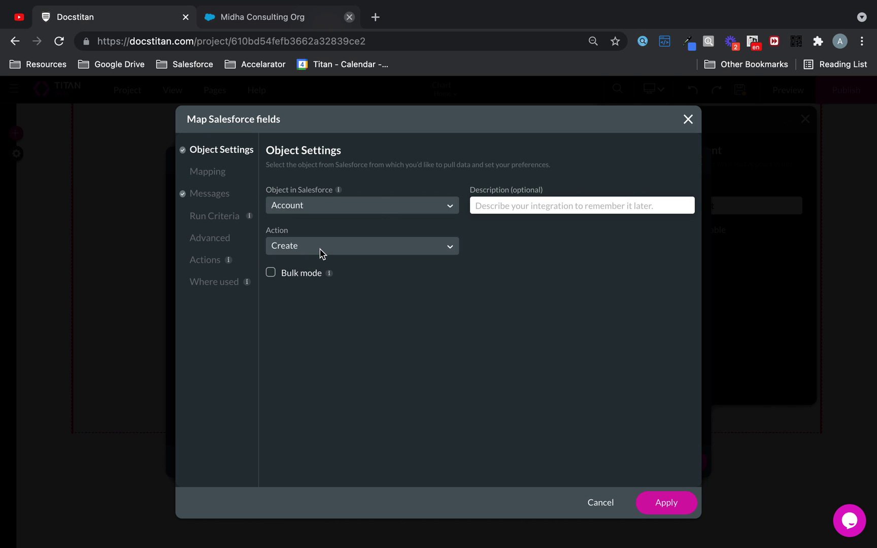
- Change the push integration's Salesforce object to Contact
{"action": "left_click", "coordinate": [323, 203]}
{"action": "type", "text": "contac"}
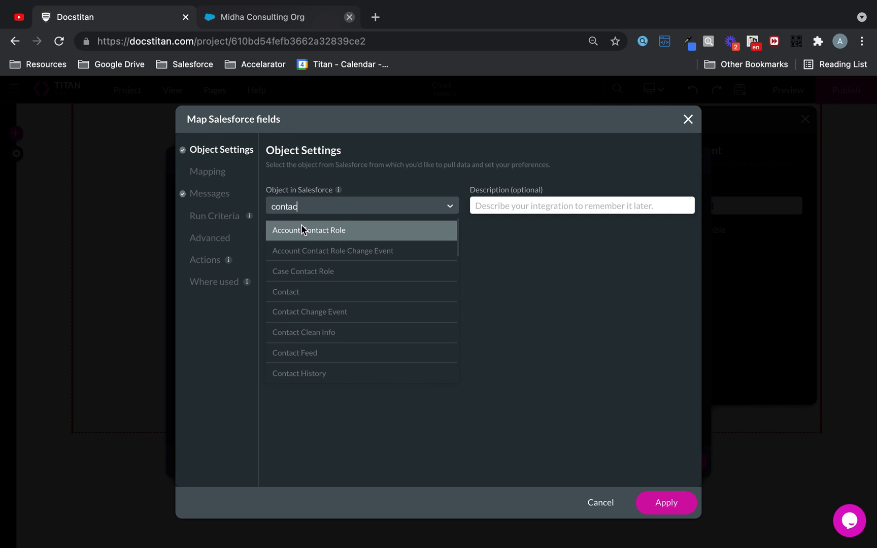
{"action": "left_click", "coordinate": [284, 291]}
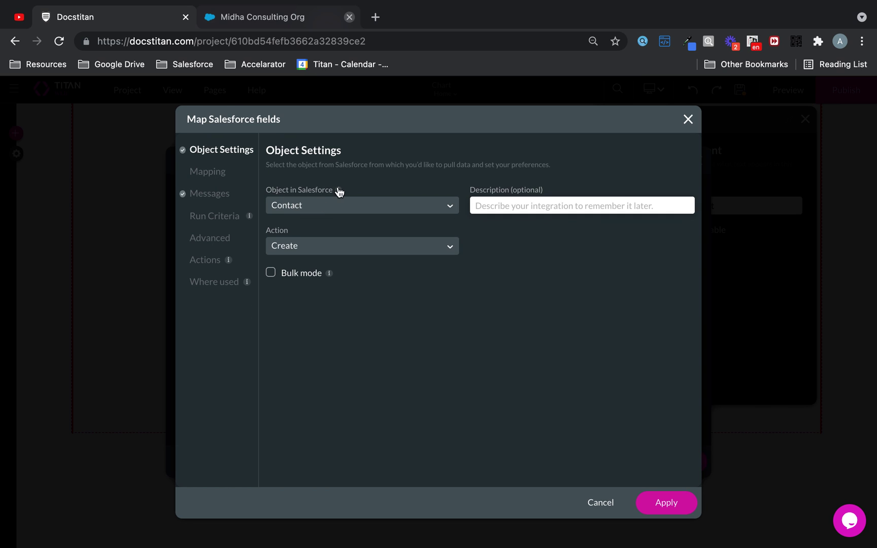
- Map the Salesforce Last Name and First Name fields to the matching Last Name and First Name page elements
{"action": "left_click", "coordinate": [218, 175]}
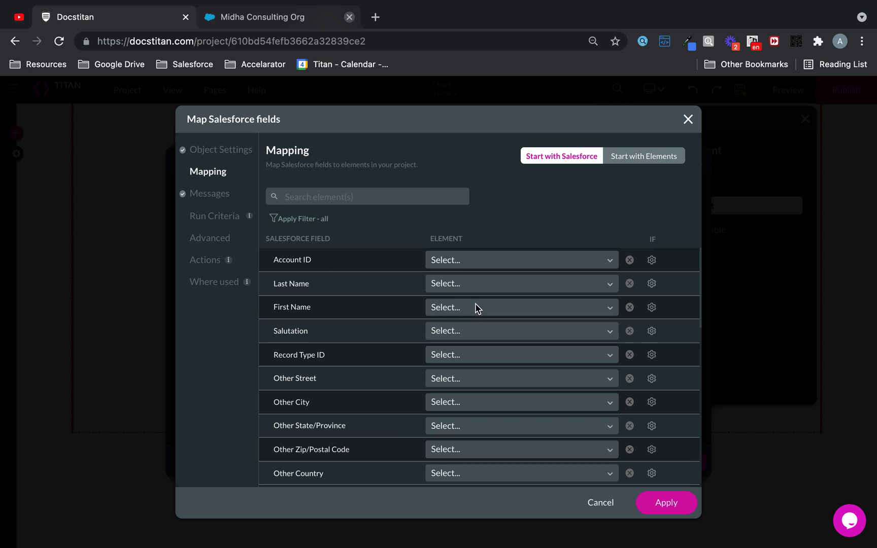
{"action": "left_click", "coordinate": [479, 287]}
{"action": "type", "text": "las"}
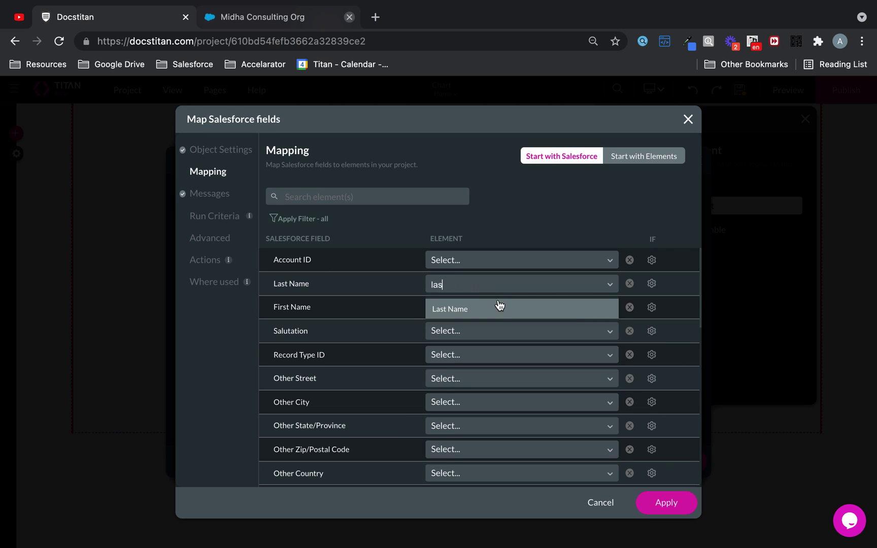
{"action": "left_click", "coordinate": [496, 307]}
{"action": "left_click", "coordinate": [496, 307]}
{"action": "type", "text": "fir"}
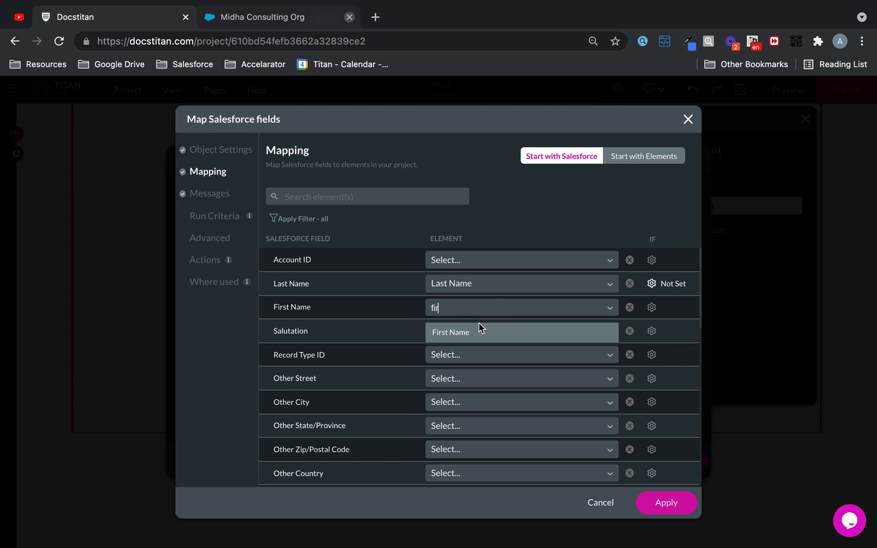
{"action": "left_click", "coordinate": [473, 332]}
{"action": "left_click", "coordinate": [403, 198]}
{"action": "type", "text": "ccc"}
{"action": "key", "text": "BackSpace"}
{"action": "key", "text": "BackSpace"}
{"action": "key", "text": "BackSpace"}
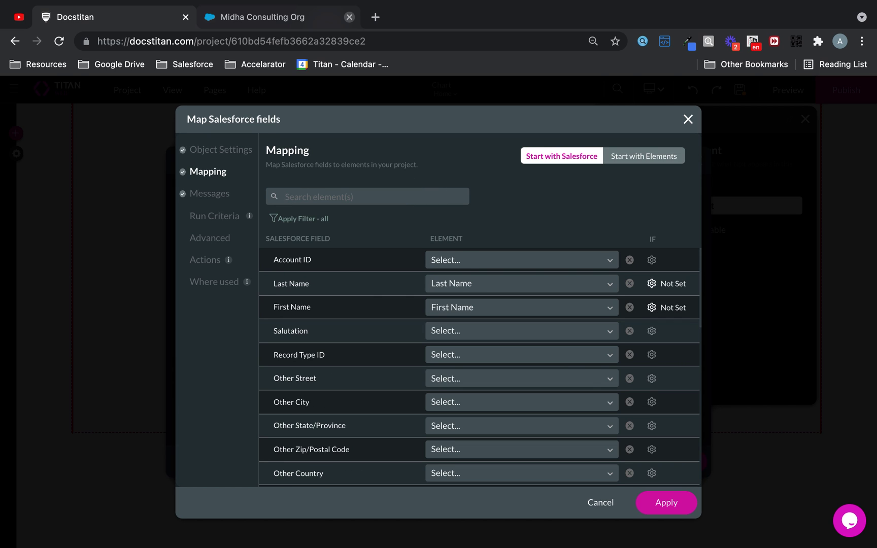
- Save the Contact field mapping and list all push integrations
{"action": "left_click", "coordinate": [685, 506]}
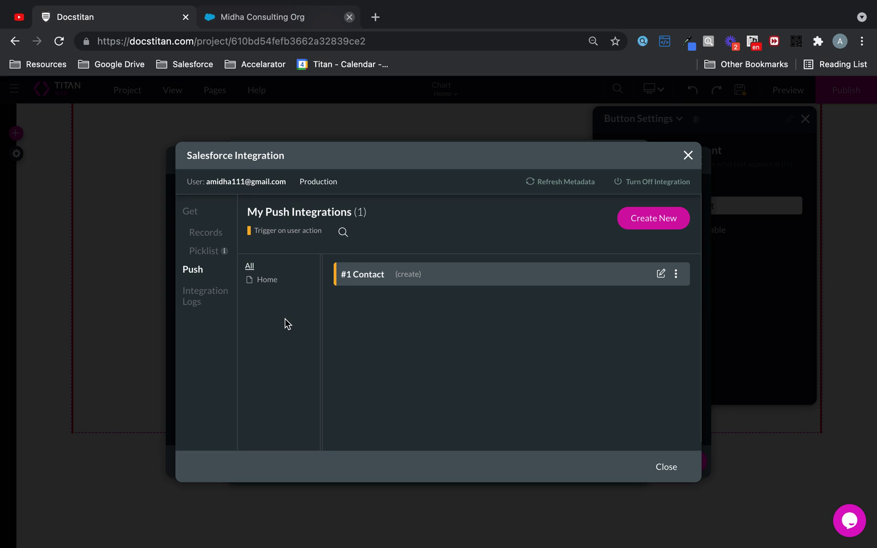
{"action": "left_click", "coordinate": [194, 299]}
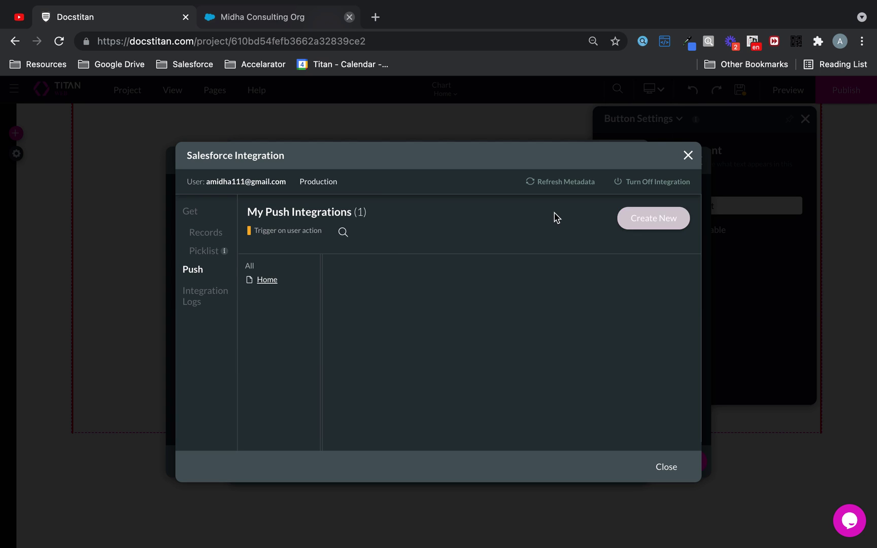
{"action": "left_click", "coordinate": [249, 266]}
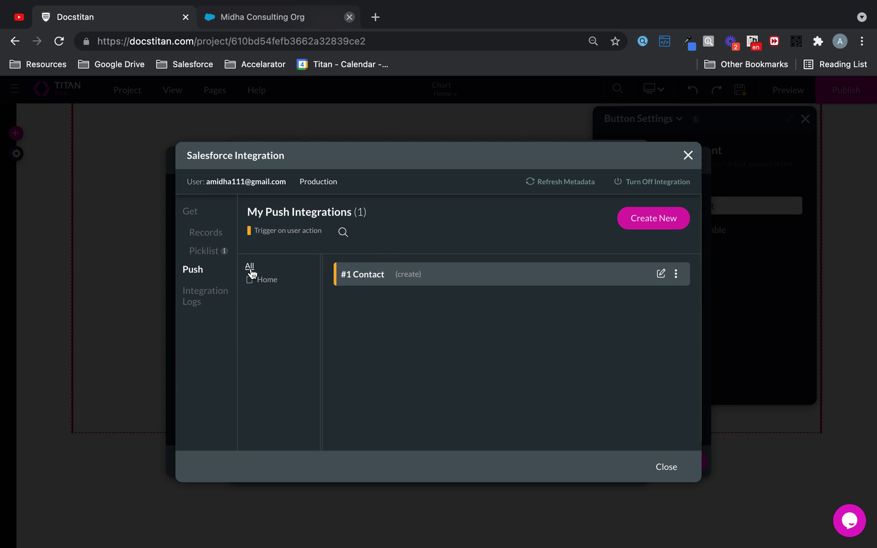
- Reopen the Contact integration's mapping and map the Minimum field to "How much would you pay for parking? / Min"
{"action": "left_click", "coordinate": [660, 274]}
{"action": "left_click", "coordinate": [214, 177]}
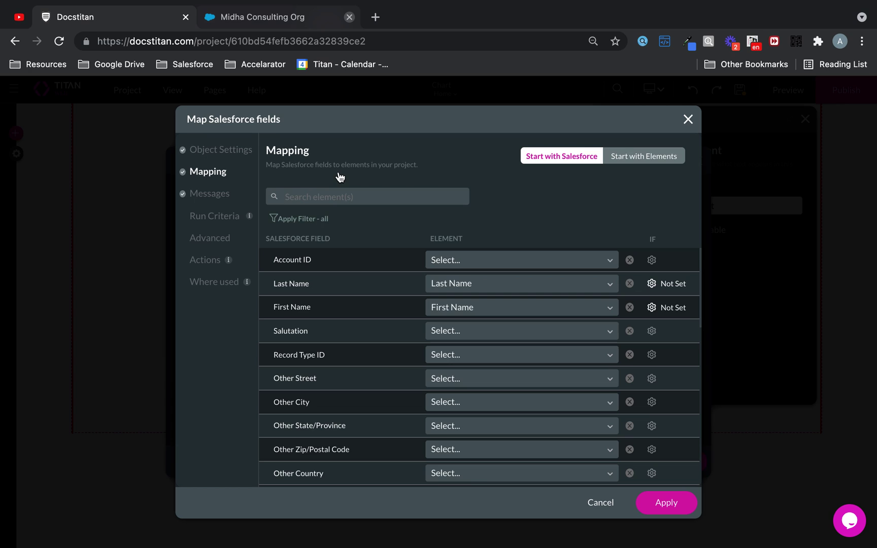
{"action": "left_click", "coordinate": [406, 195]}
{"action": "type", "text": "min"}
{"action": "left_click", "coordinate": [549, 267]}
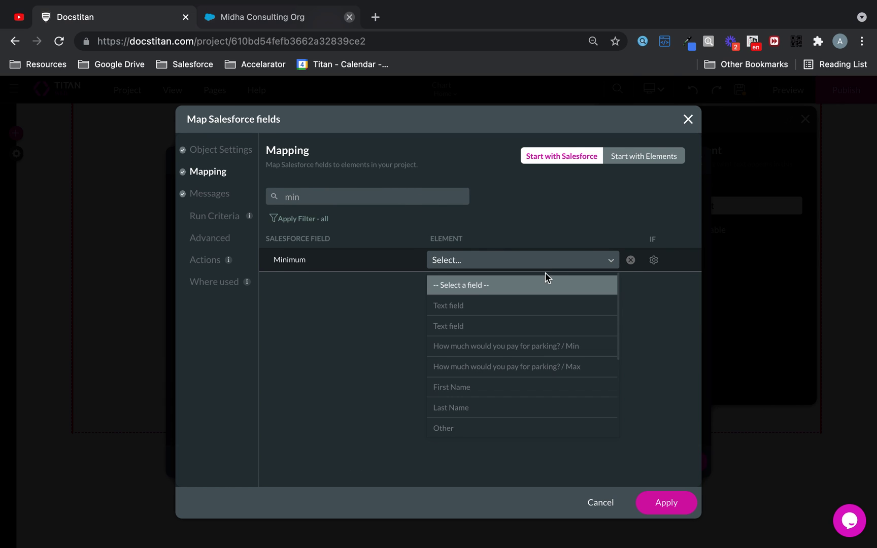
{"action": "scroll", "coordinate": [486, 398], "scroll_direction": "down", "scroll_amount": 3}
{"action": "scroll", "coordinate": [486, 394], "scroll_direction": "down", "scroll_amount": 2}
{"action": "scroll", "coordinate": [485, 395], "scroll_direction": "up", "scroll_amount": 3}
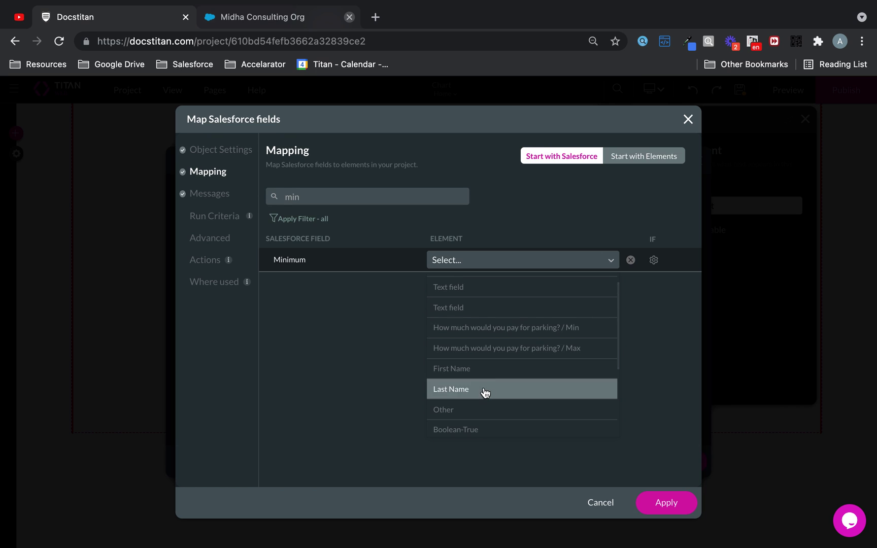
{"action": "left_click", "coordinate": [580, 328]}
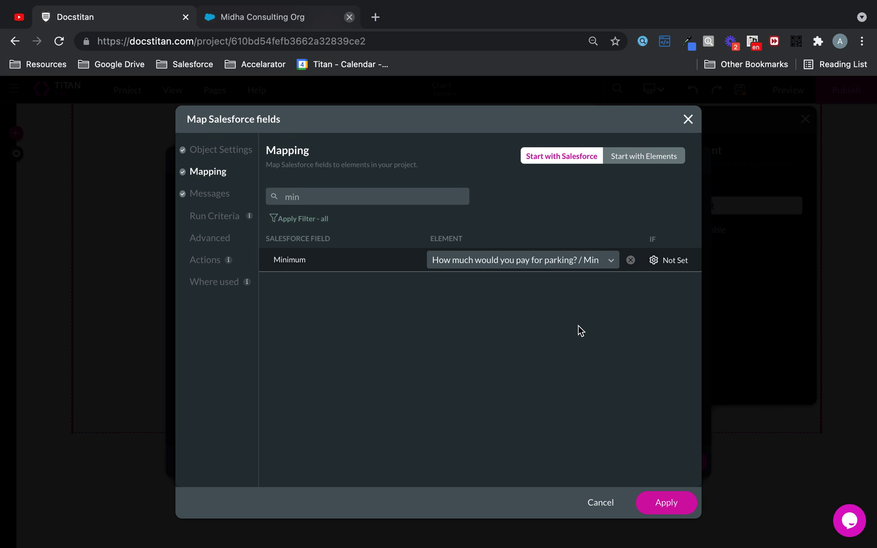
- Map the Salesforce Maximum field to the "How much would you pay for parking? / Max" element
{"action": "left_click_drag", "start_coordinate": [324, 197], "coordinate": [241, 201]}
{"action": "type", "text": "max"}
{"action": "left_click", "coordinate": [487, 260]}
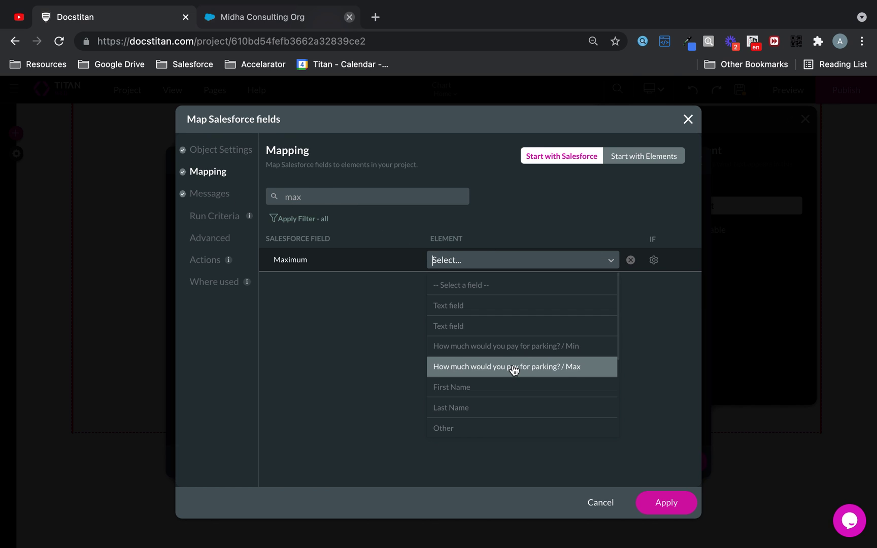
{"action": "left_click", "coordinate": [567, 370]}
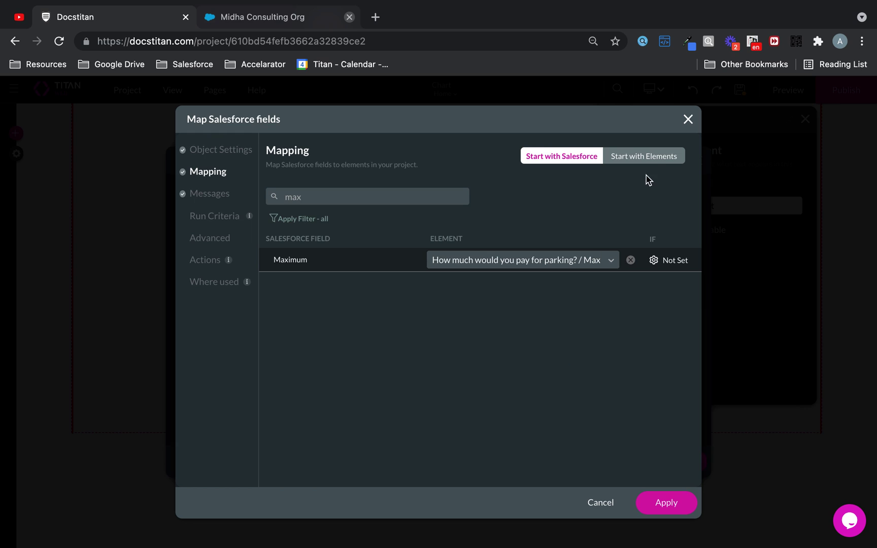
- Filter the mapping list to mapped fields only and clear the search to review every mapping
{"action": "left_click", "coordinate": [324, 222]}
{"action": "left_click", "coordinate": [299, 253]}
{"action": "left_click_drag", "start_coordinate": [313, 198], "coordinate": [252, 196]}
{"action": "key", "text": "BackSpace"}
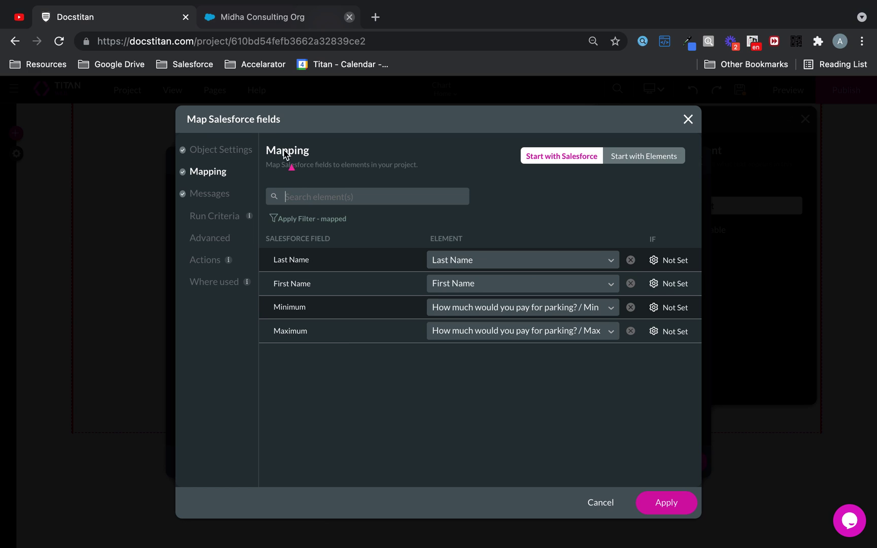
{"action": "left_click_drag", "start_coordinate": [258, 242], "coordinate": [335, 305]}
{"action": "left_click_drag", "start_coordinate": [255, 240], "coordinate": [273, 254]}
{"action": "left_click_drag", "start_coordinate": [245, 294], "coordinate": [274, 288]}
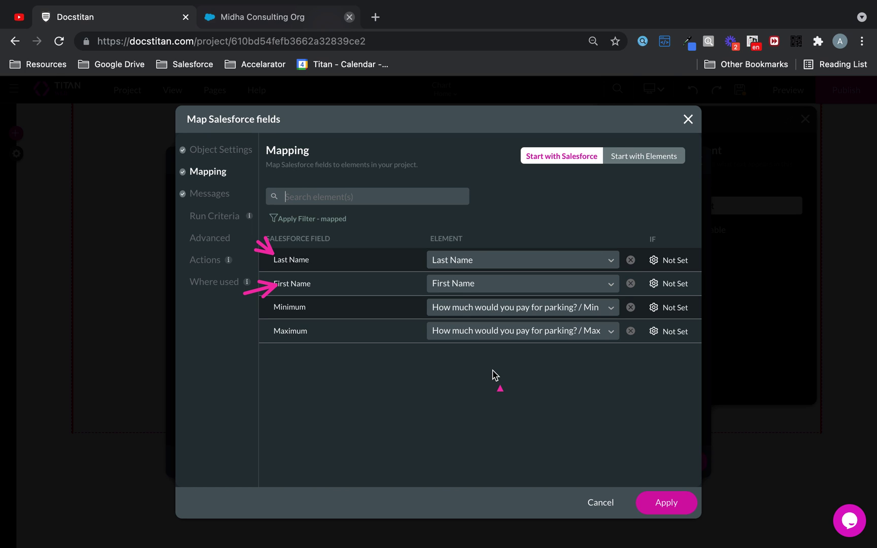
{"action": "mouse_move", "coordinate": [260, 294]}
{"action": "left_mouse_down"}
{"action": "mouse_move", "coordinate": [378, 339]}
{"action": "mouse_move", "coordinate": [619, 358]}
{"action": "mouse_move", "coordinate": [697, 350]}
{"action": "left_mouse_up"}
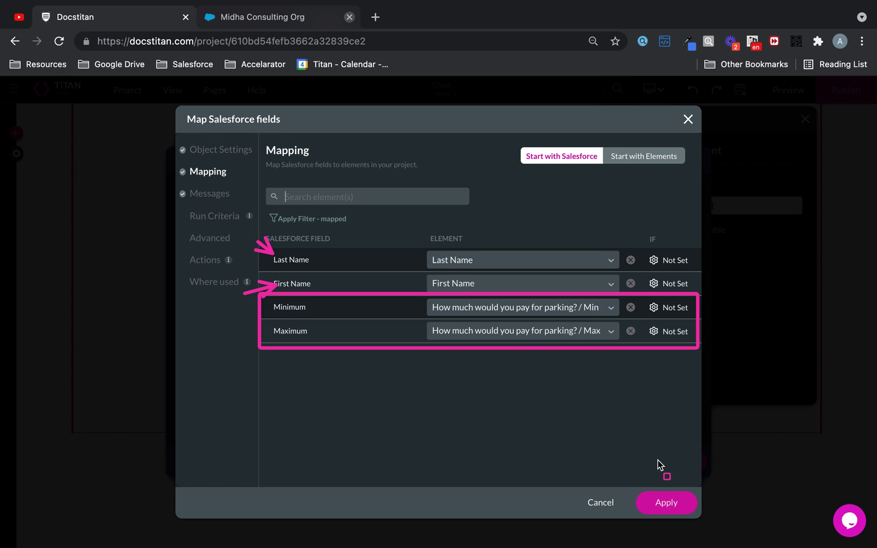
{"action": "key", "text": "Escape"}
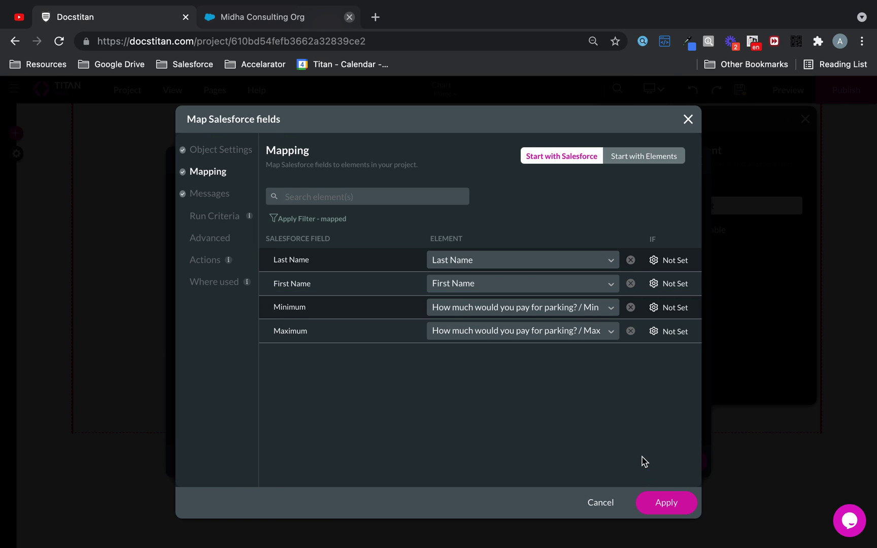
- Save the mapping, assign the Contact create push as the on-click rule's Salesforce action, and apply the rule
{"action": "left_click", "coordinate": [666, 507]}
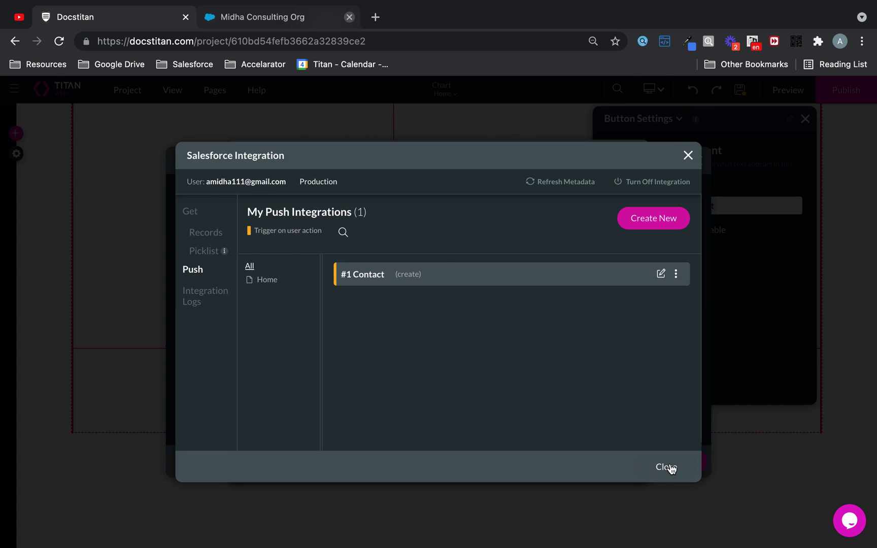
{"action": "left_click", "coordinate": [671, 465]}
{"action": "left_click", "coordinate": [538, 240]}
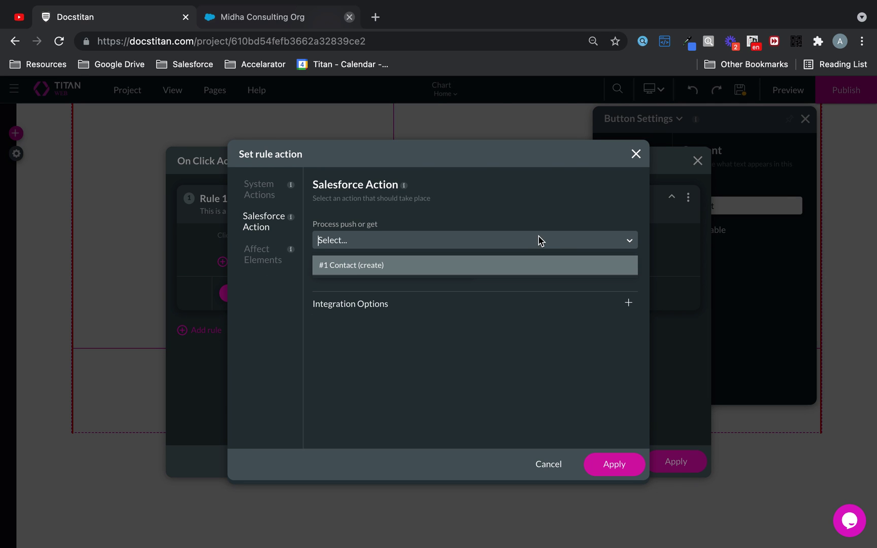
{"action": "left_click", "coordinate": [452, 272]}
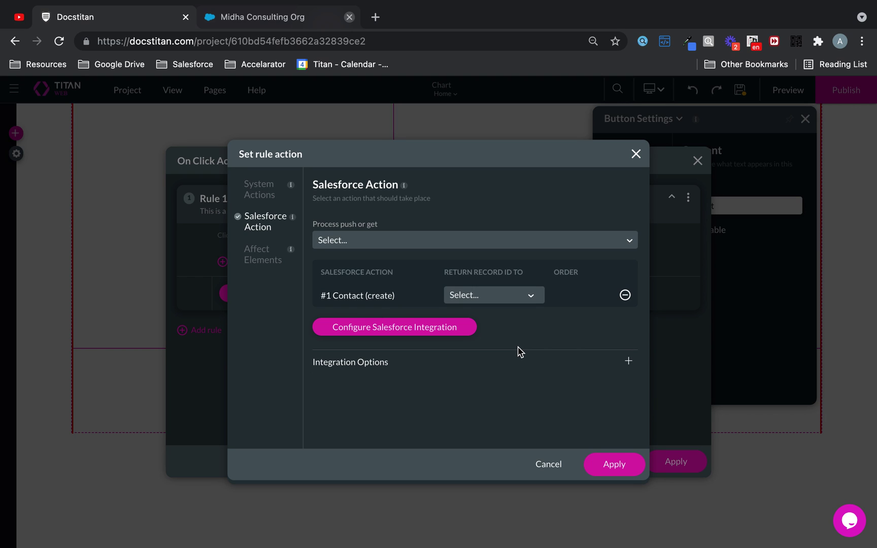
{"action": "left_click", "coordinate": [606, 464]}
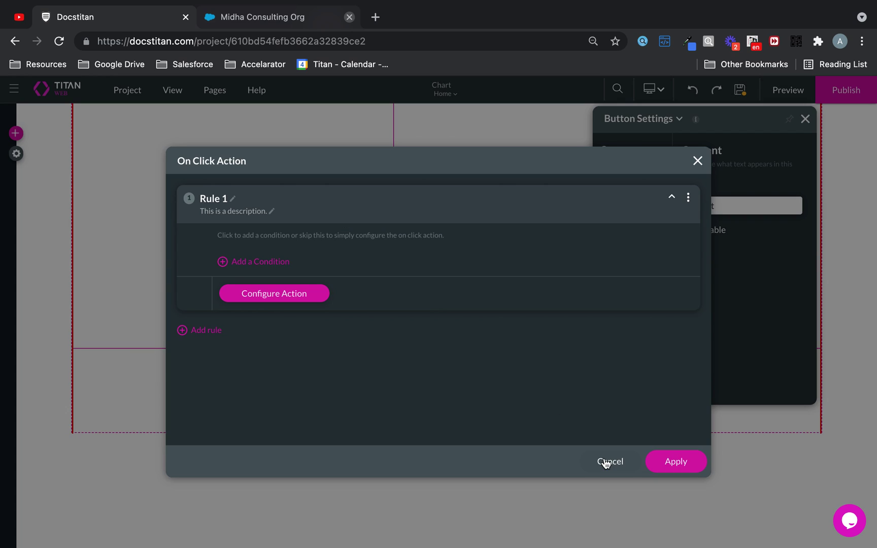
{"action": "left_click", "coordinate": [676, 460]}
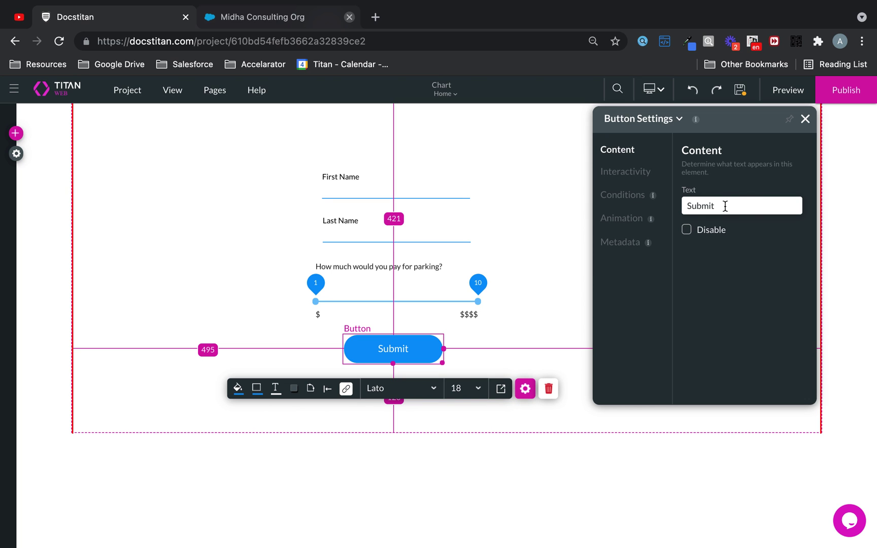
- Check the Salesforce action in the Submit button's on-click rule and reapply the settings
{"action": "left_click", "coordinate": [640, 175]}
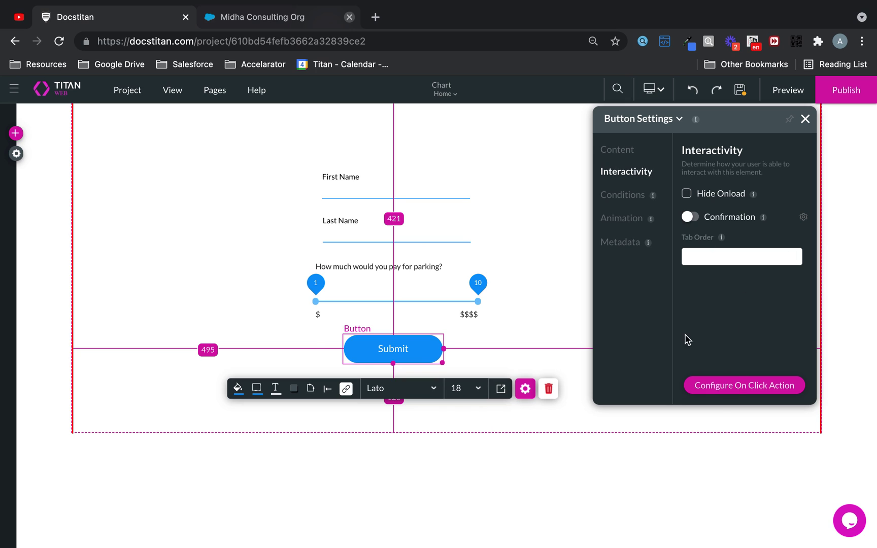
{"action": "left_click", "coordinate": [346, 389]}
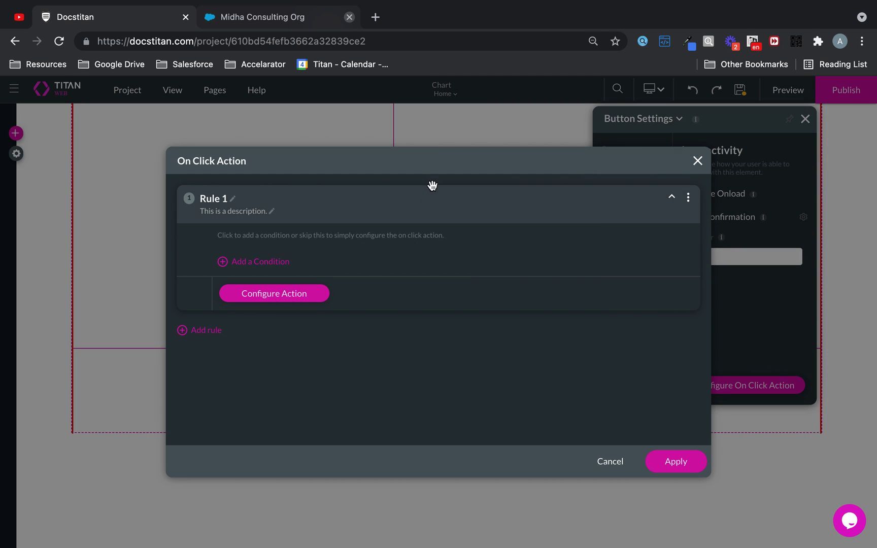
{"action": "left_click", "coordinate": [284, 294]}
{"action": "left_click", "coordinate": [262, 223]}
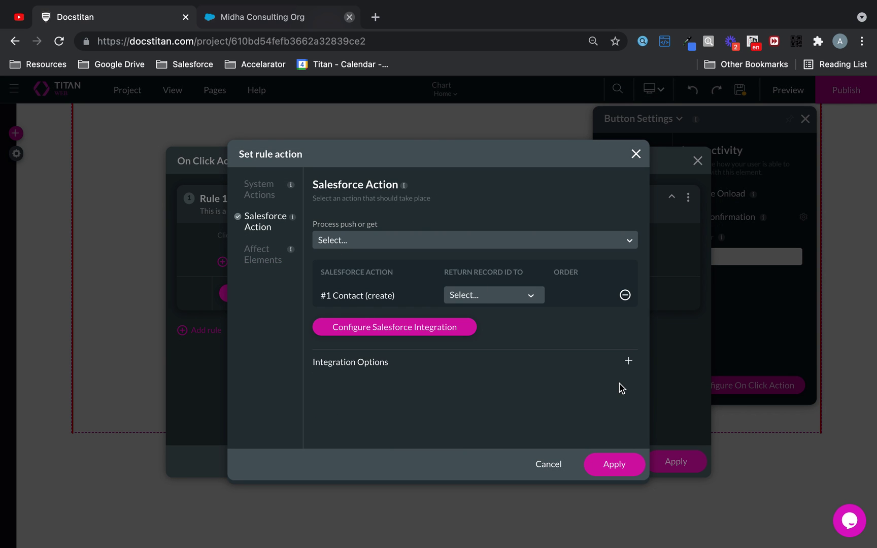
{"action": "left_click", "coordinate": [623, 462]}
{"action": "left_click", "coordinate": [671, 459]}
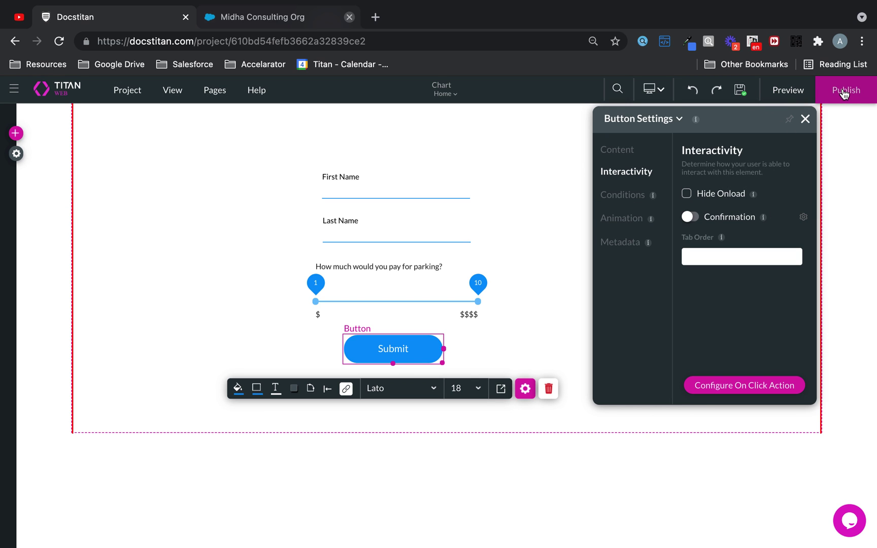
- Publish the project and launch the published site
{"action": "left_click", "coordinate": [843, 94]}
{"action": "left_click", "coordinate": [463, 280]}
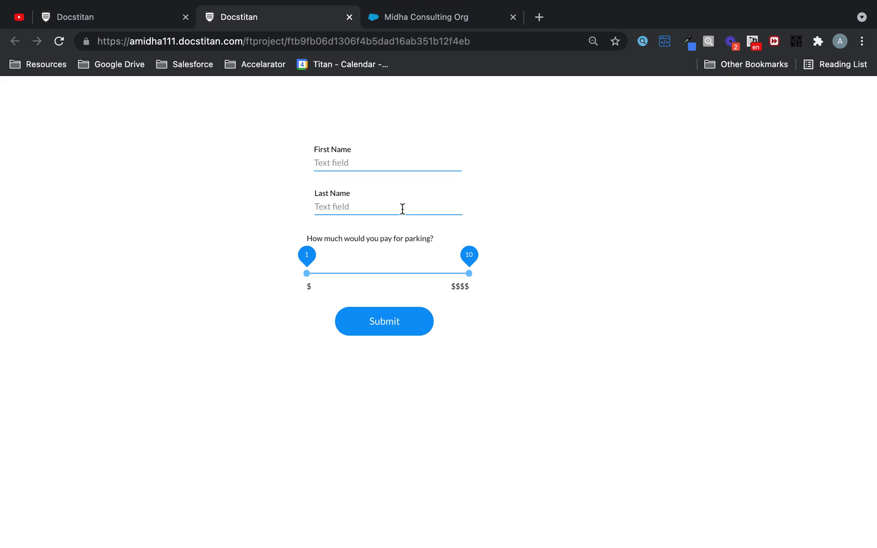
- Fill in the first and last name, set the parking price range to 3–7, and submit the survey
{"action": "left_click", "coordinate": [388, 165]}
{"action": "type", "text": "Min"}
{"action": "left_click", "coordinate": [386, 208]}
{"action": "type", "text": "Max Contact"}
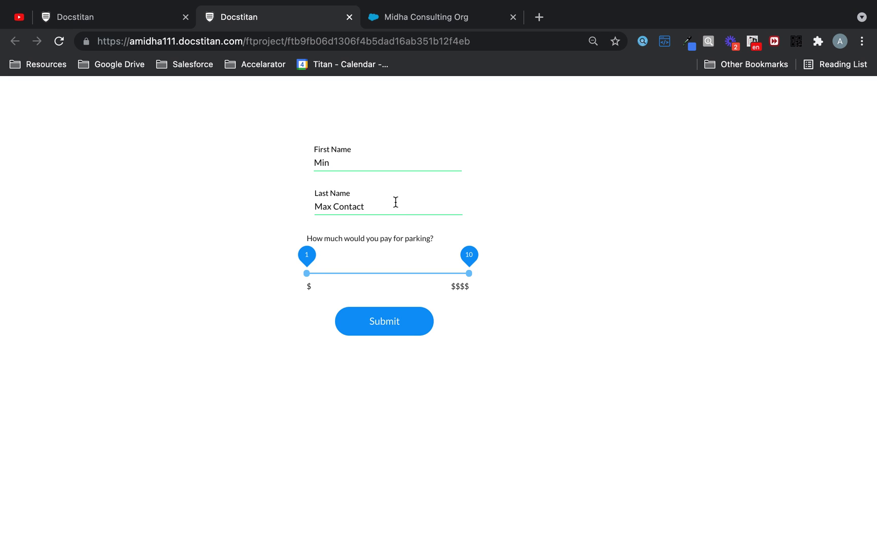
{"action": "left_click_drag", "start_coordinate": [306, 256], "coordinate": [346, 259]}
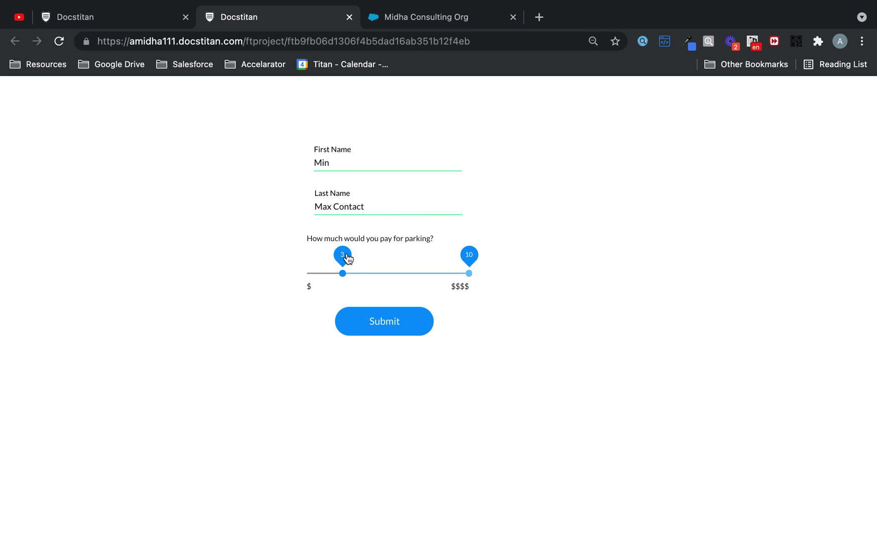
{"action": "left_click_drag", "start_coordinate": [474, 260], "coordinate": [420, 261]}
{"action": "left_click", "coordinate": [392, 321]}
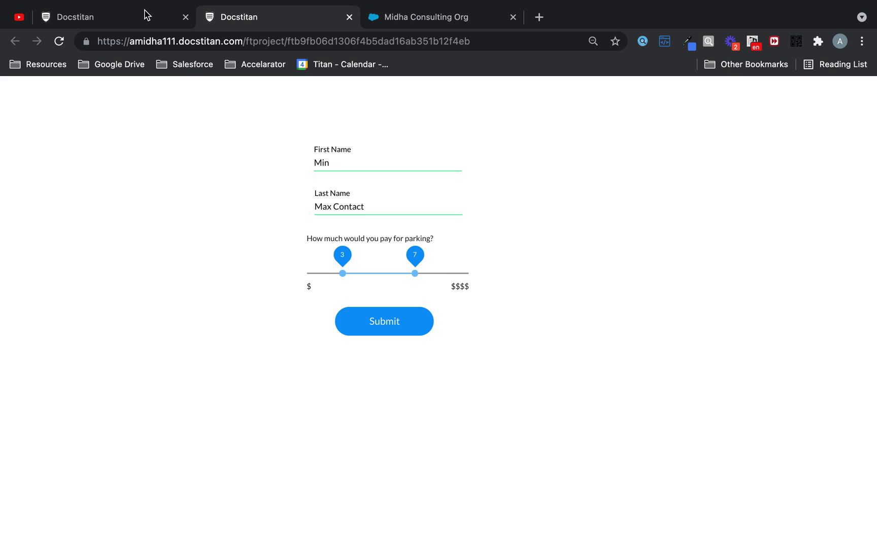
- Return to the survey project and open the created contact record from the Salesforce integration logs
{"action": "left_click", "coordinate": [130, 18]}
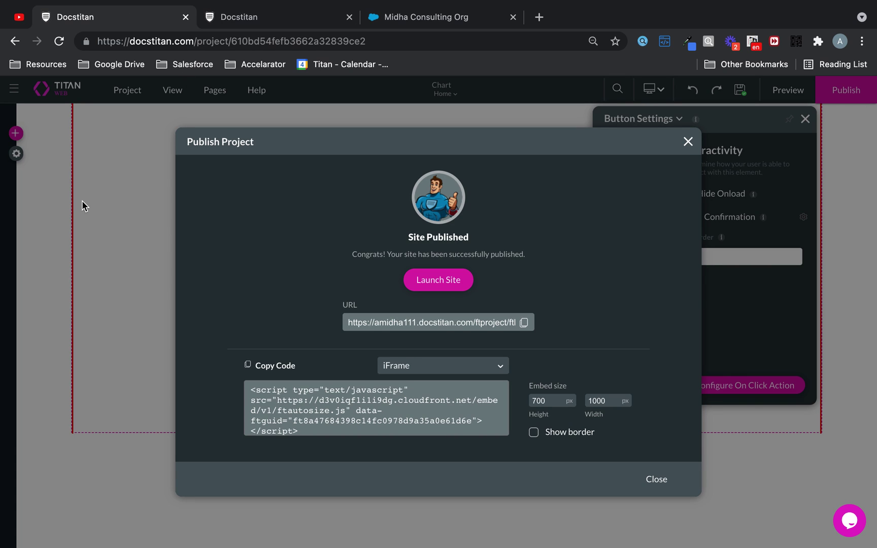
{"action": "left_click", "coordinate": [687, 142]}
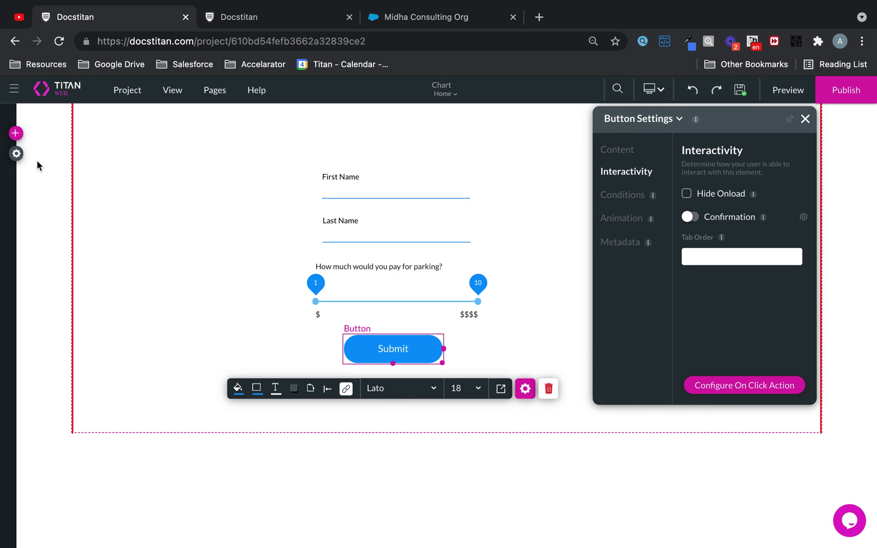
{"action": "left_click", "coordinate": [16, 153]}
{"action": "left_click", "coordinate": [25, 240]}
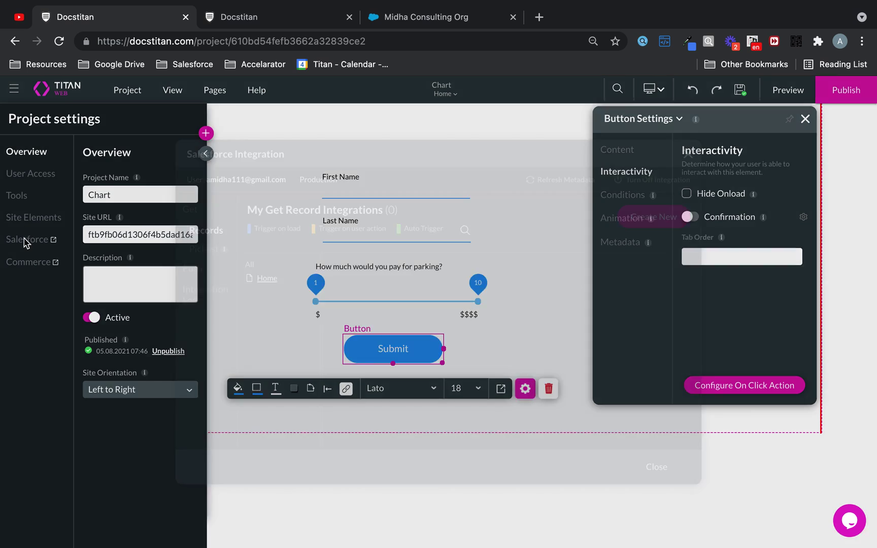
{"action": "left_click", "coordinate": [195, 269]}
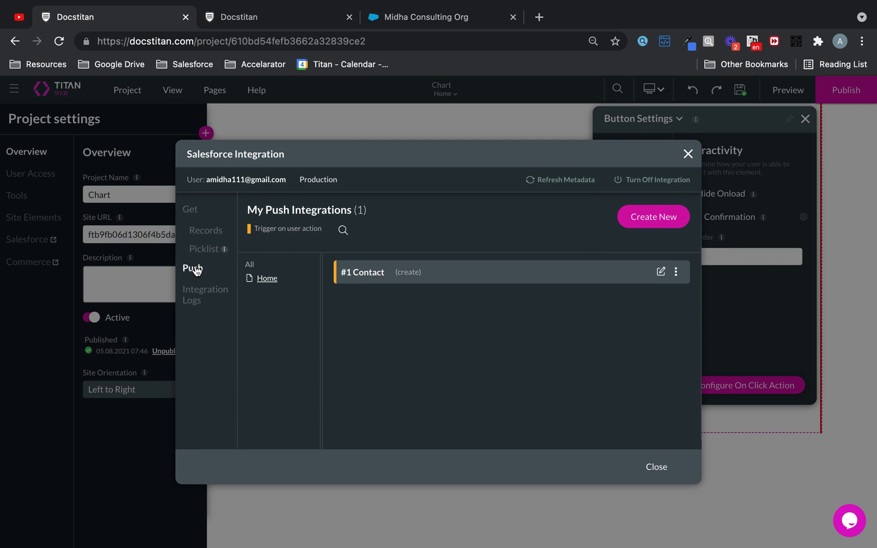
{"action": "left_click", "coordinate": [198, 294]}
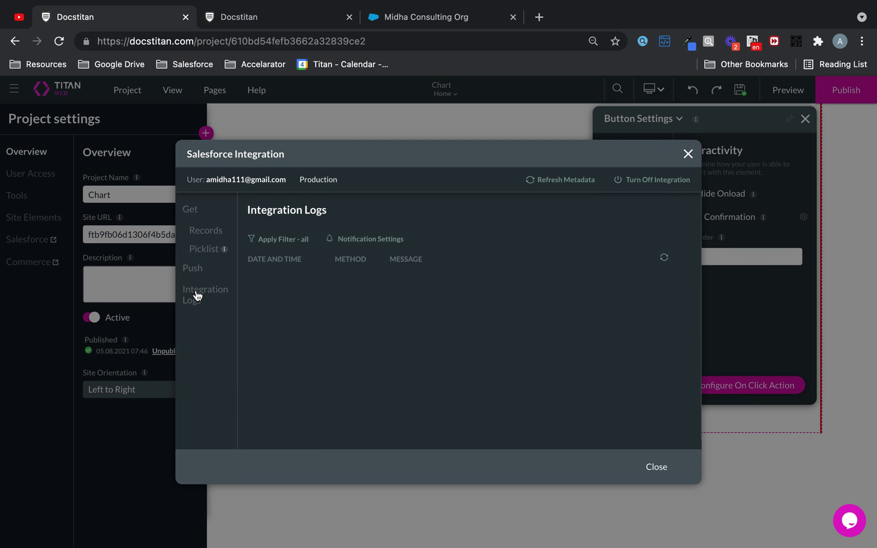
{"action": "left_click", "coordinate": [541, 286]}
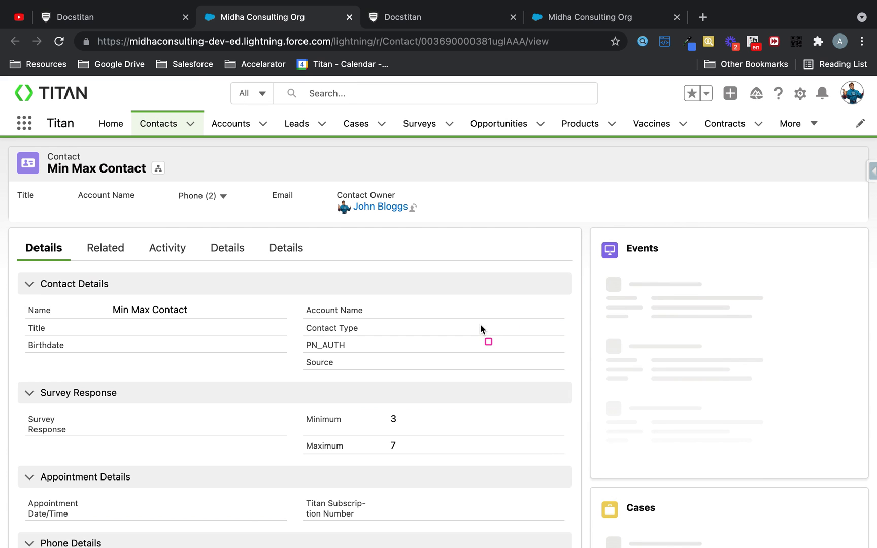
- Check the name and the Minimum and Maximum survey response fields on the Salesforce contact record
{"action": "left_click_drag", "start_coordinate": [255, 384], "coordinate": [475, 470]}
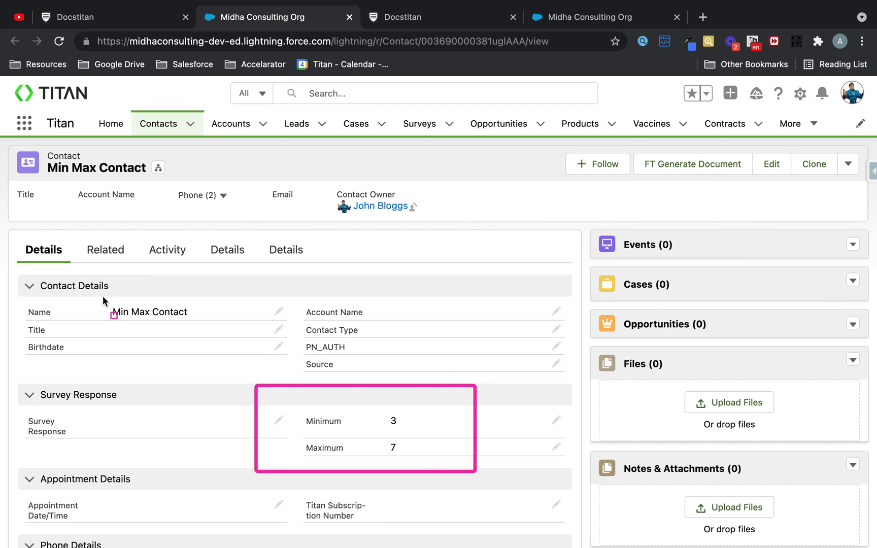
{"action": "left_click_drag", "start_coordinate": [87, 285], "coordinate": [214, 334]}
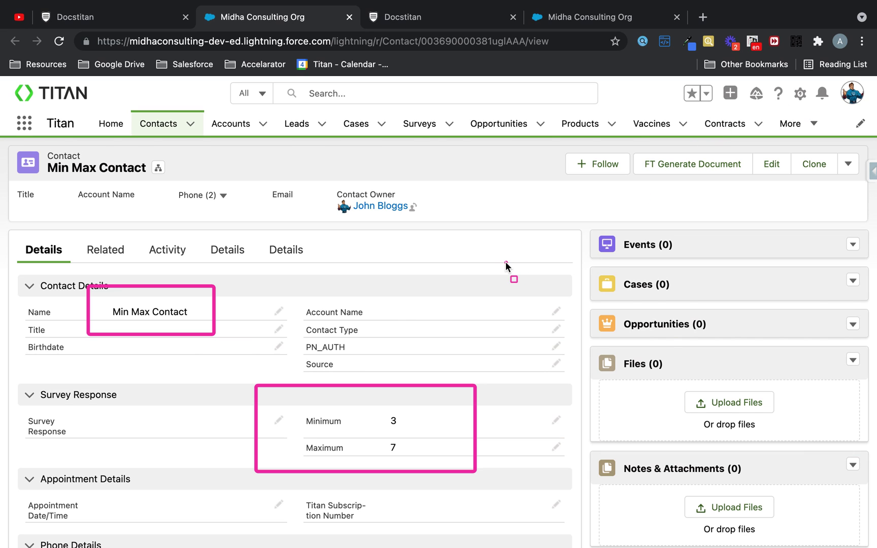
{"action": "key", "text": "Escape"}
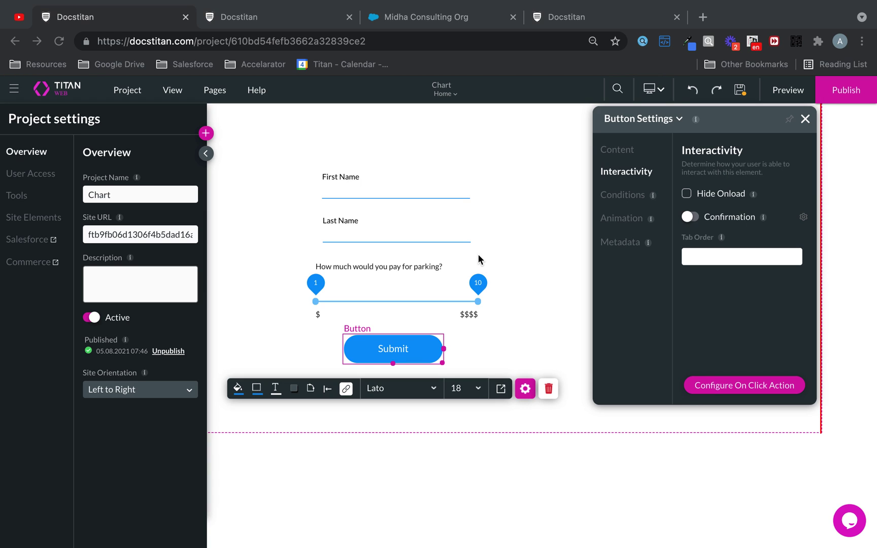
{"action": "left_click", "coordinate": [420, 15]}
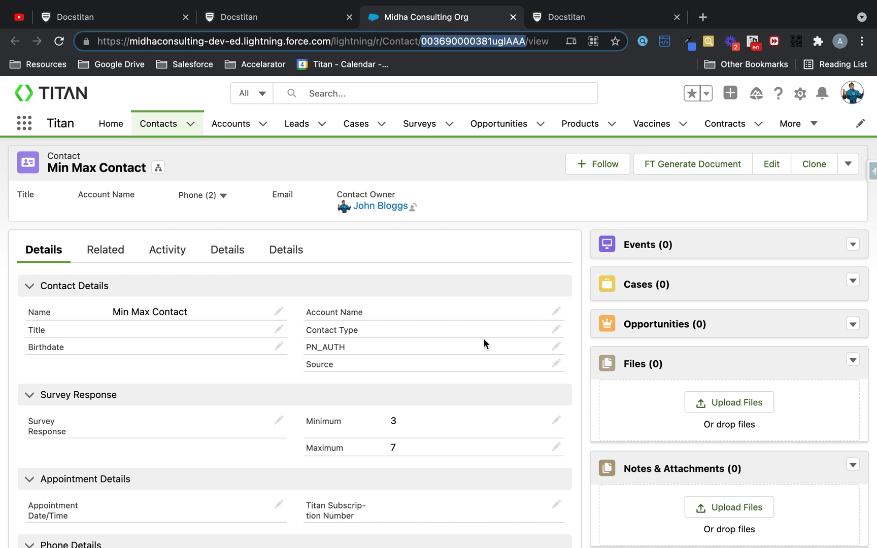
{"action": "left_click_drag", "start_coordinate": [288, 397], "coordinate": [420, 471]}
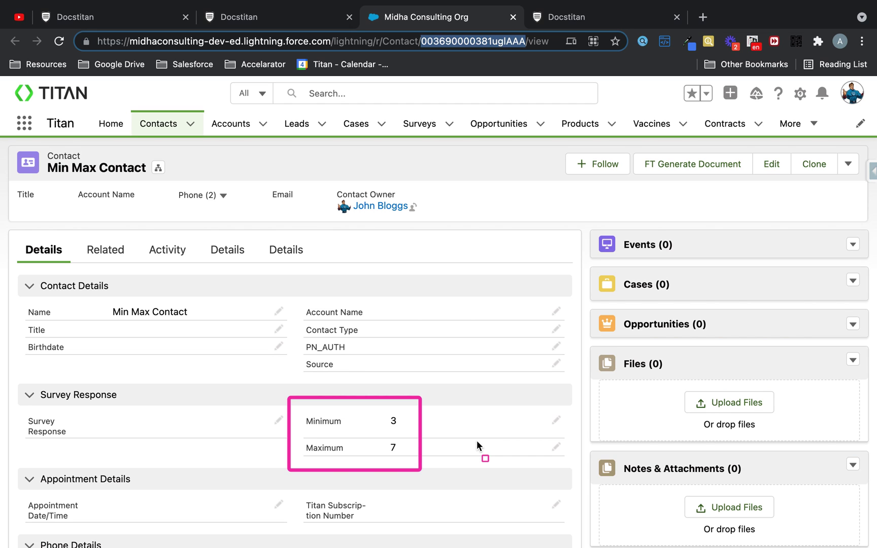
- Close the survey preview page and open the Salesforce integration settings of the survey project
{"action": "left_click", "coordinate": [274, 18]}
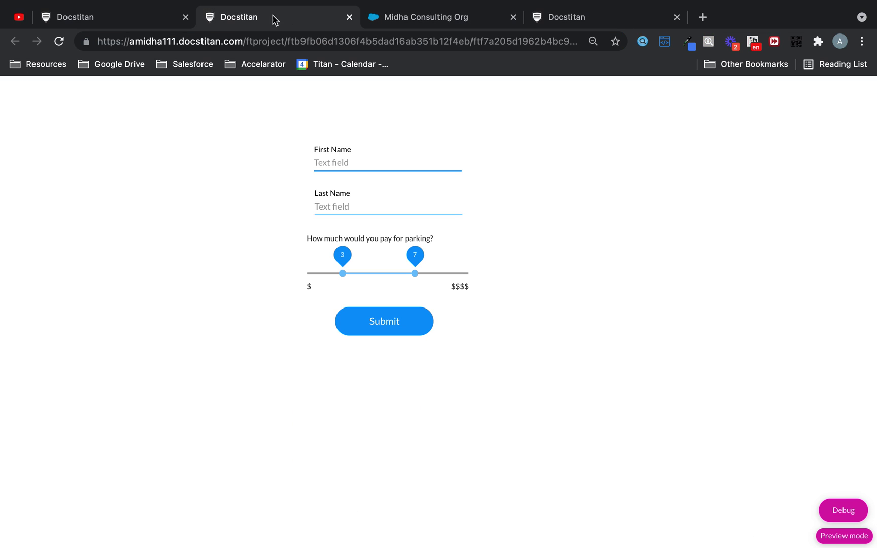
{"action": "left_click", "coordinate": [146, 24]}
{"action": "left_click", "coordinate": [350, 17]}
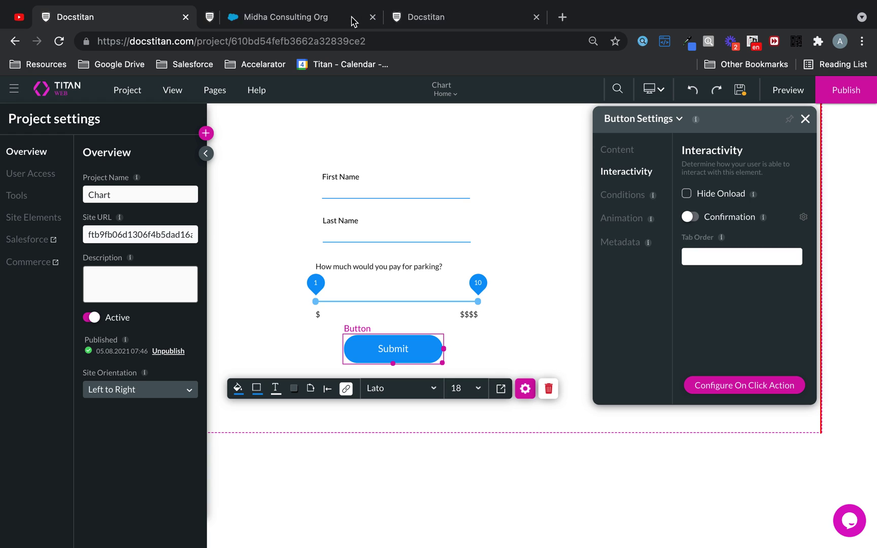
{"action": "left_click", "coordinate": [27, 240]}
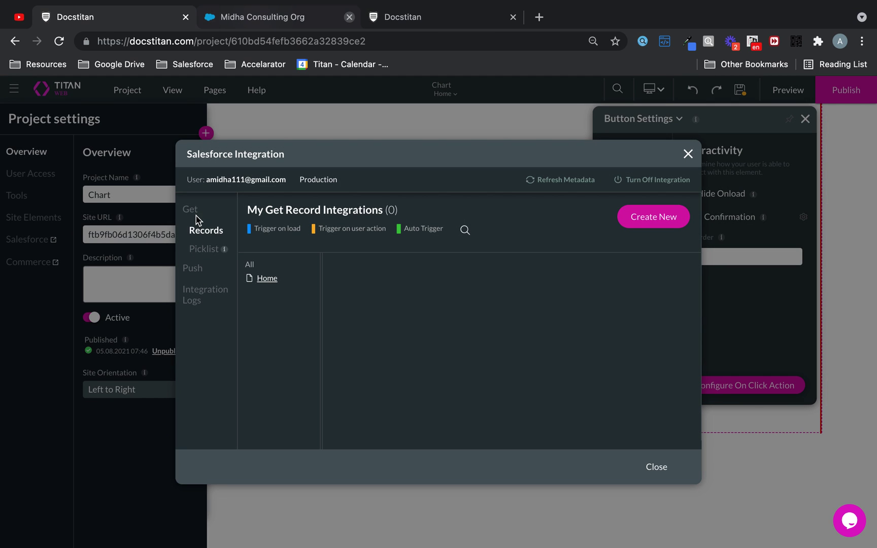
{"action": "left_click", "coordinate": [652, 219]}
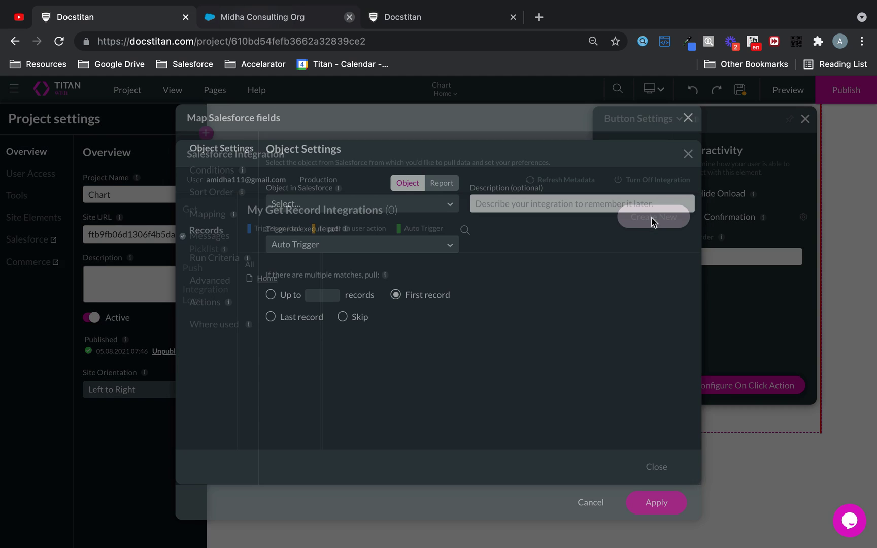
{"action": "left_click", "coordinate": [362, 206]}
{"action": "type", "text": "contac"}
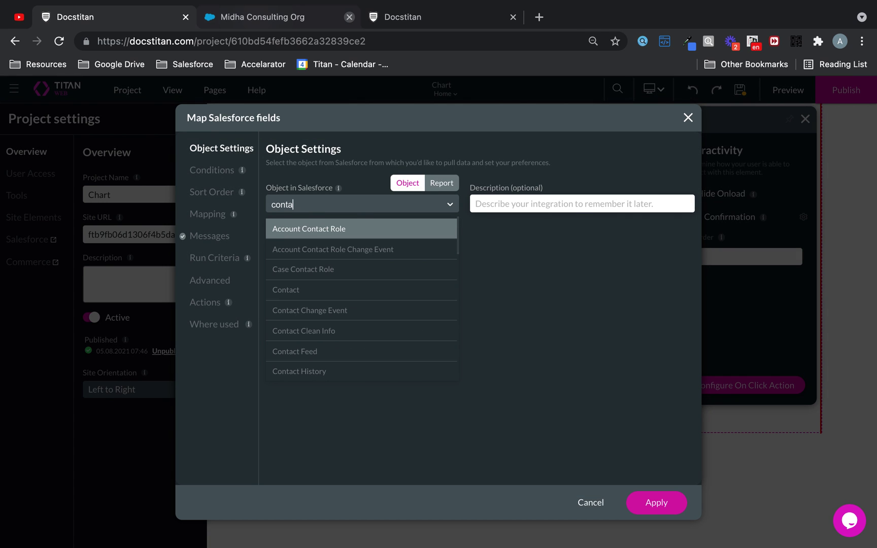
{"action": "left_click", "coordinate": [319, 288]}
{"action": "left_click", "coordinate": [230, 176]}
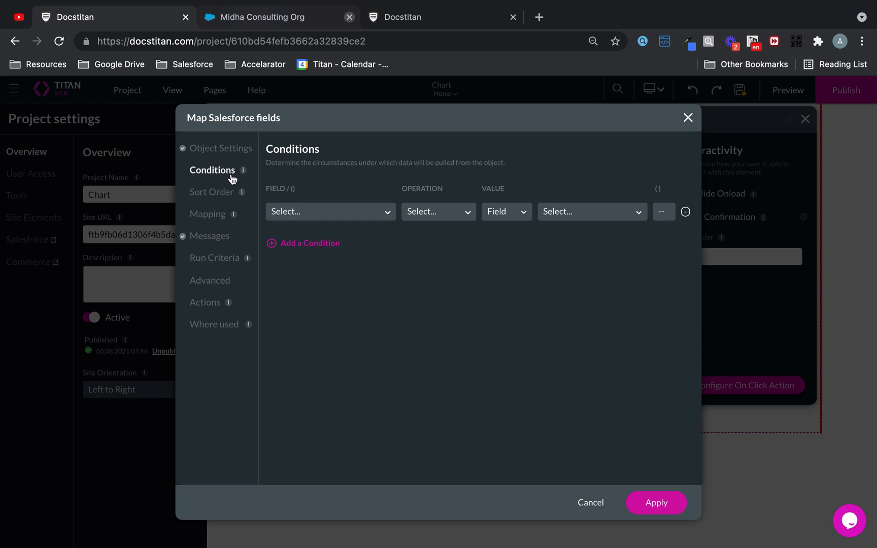
{"action": "left_click", "coordinate": [315, 211]}
{"action": "left_click", "coordinate": [319, 216]}
{"action": "left_click", "coordinate": [319, 215]}
{"action": "left_click", "coordinate": [386, 211]}
{"action": "left_click", "coordinate": [385, 211]}
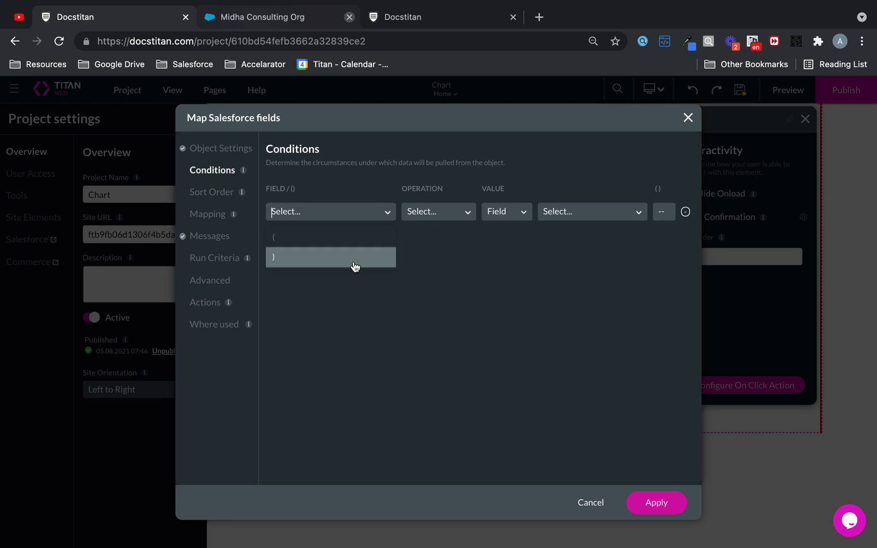
{"action": "left_click", "coordinate": [227, 149]}
{"action": "left_click", "coordinate": [341, 208]}
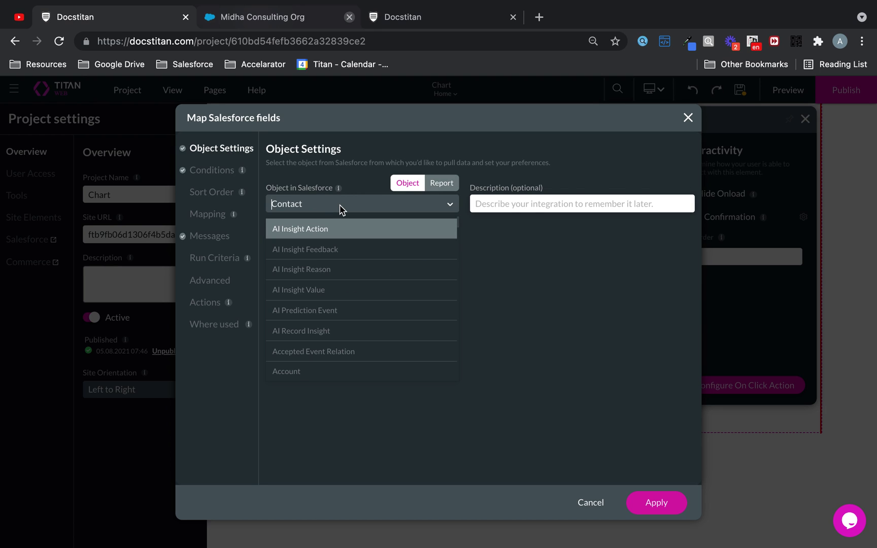
{"action": "left_click", "coordinate": [341, 208]}
{"action": "left_click", "coordinate": [333, 244]}
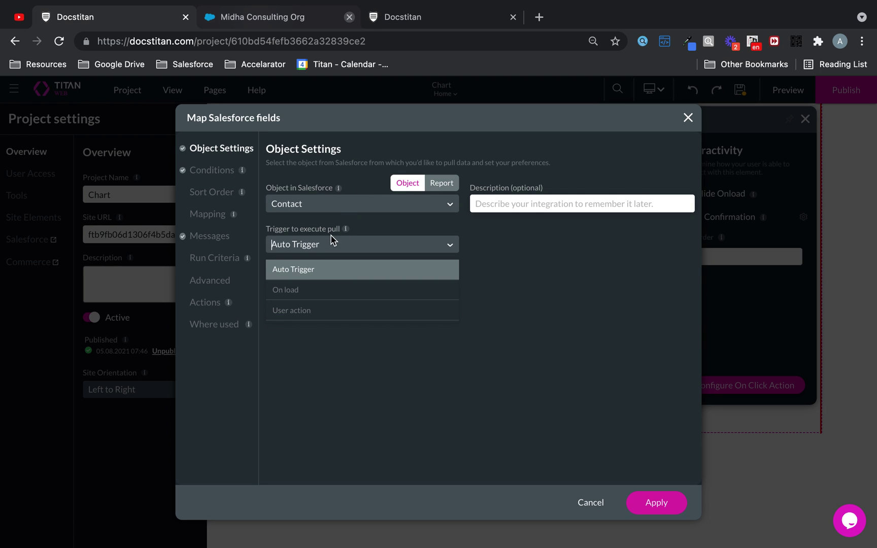
{"action": "left_click", "coordinate": [311, 288]}
{"action": "left_click", "coordinate": [196, 175]}
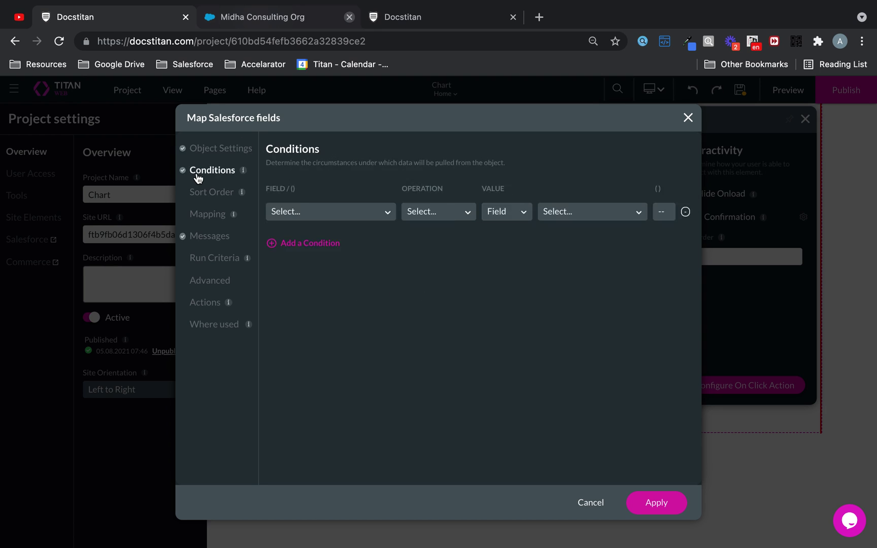
{"action": "left_click", "coordinate": [318, 212]}
{"action": "left_click", "coordinate": [687, 118]}
{"action": "left_click", "coordinate": [687, 118]}
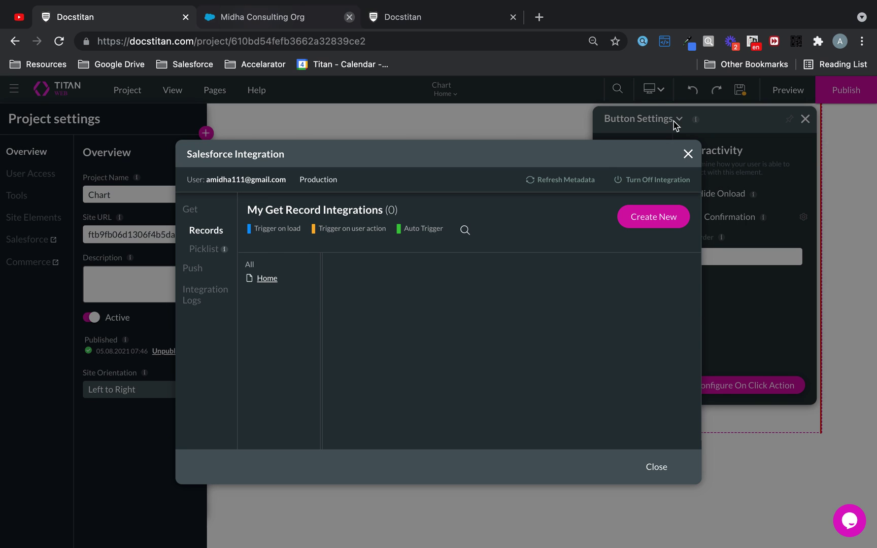
- Create a new get record integration that pulls from the Salesforce Contact object
{"action": "left_click", "coordinate": [663, 223]}
{"action": "left_click", "coordinate": [350, 209]}
{"action": "type", "text": "cont"}
{"action": "left_click", "coordinate": [295, 328]}
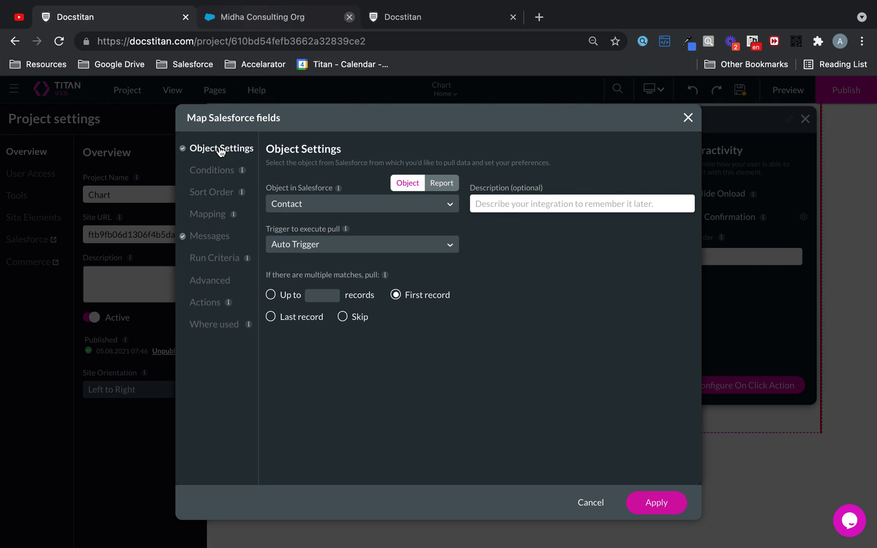
- Add a pull condition that Contact ID equals a static value, using the submitted contact's record ID copied from Salesforce
{"action": "left_click", "coordinate": [208, 171]}
{"action": "left_click", "coordinate": [332, 217]}
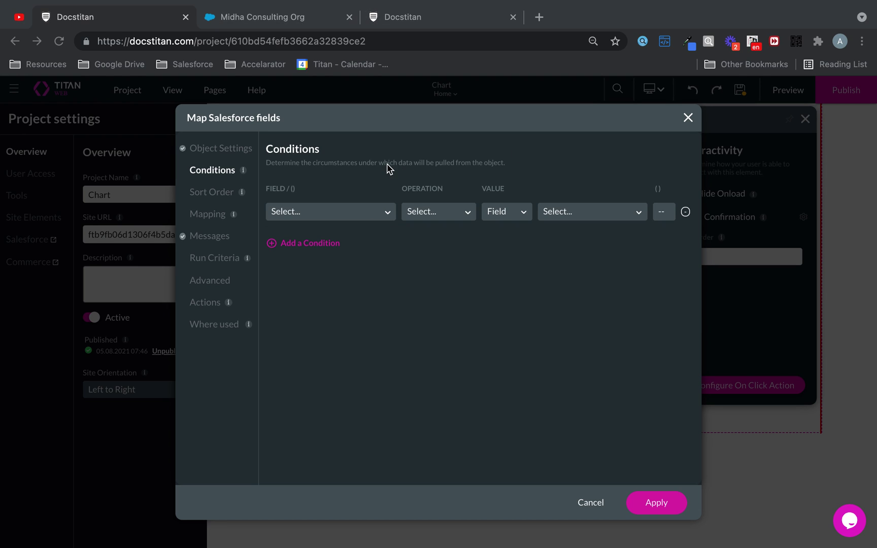
{"action": "left_click", "coordinate": [333, 210]}
{"action": "left_click", "coordinate": [328, 214]}
{"action": "left_click", "coordinate": [305, 276]}
{"action": "left_click", "coordinate": [447, 213]}
{"action": "left_click", "coordinate": [433, 257]}
{"action": "left_click", "coordinate": [499, 210]}
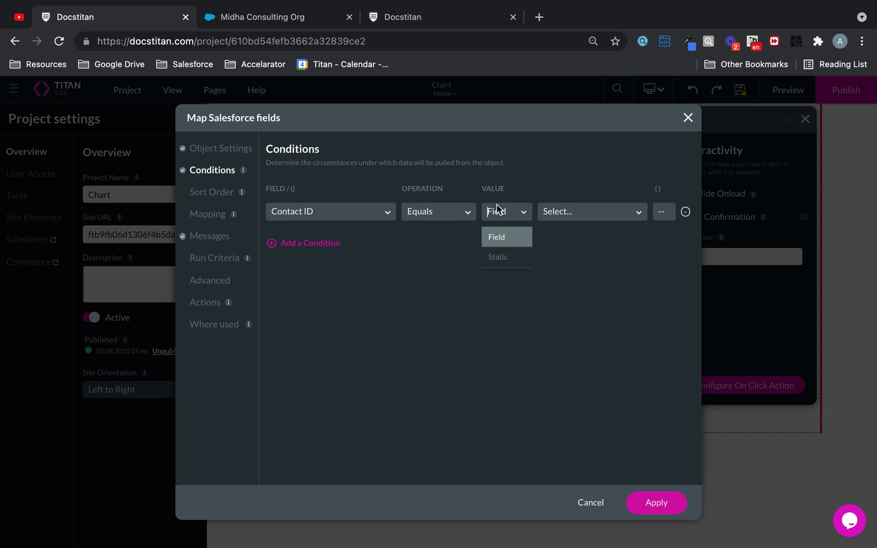
{"action": "left_click", "coordinate": [511, 258]}
{"action": "left_click", "coordinate": [282, 18]}
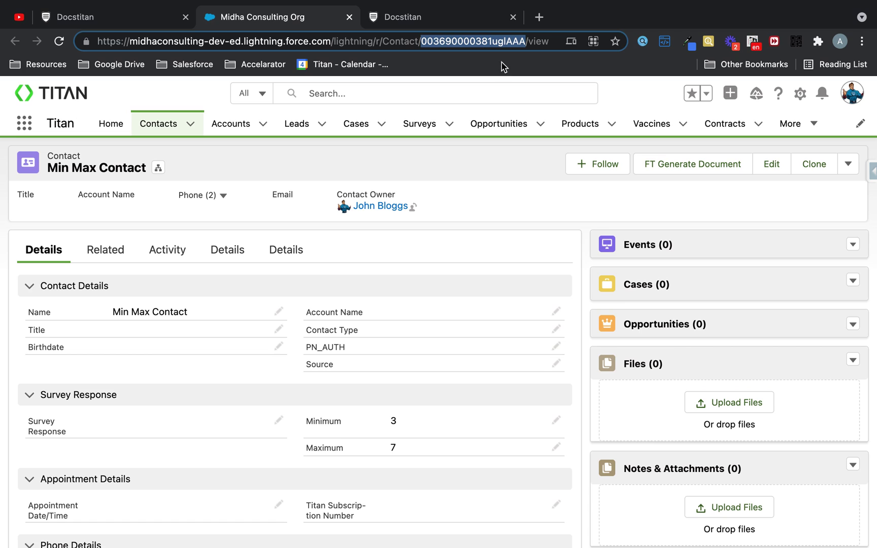
{"action": "left_click", "coordinate": [130, 20]}
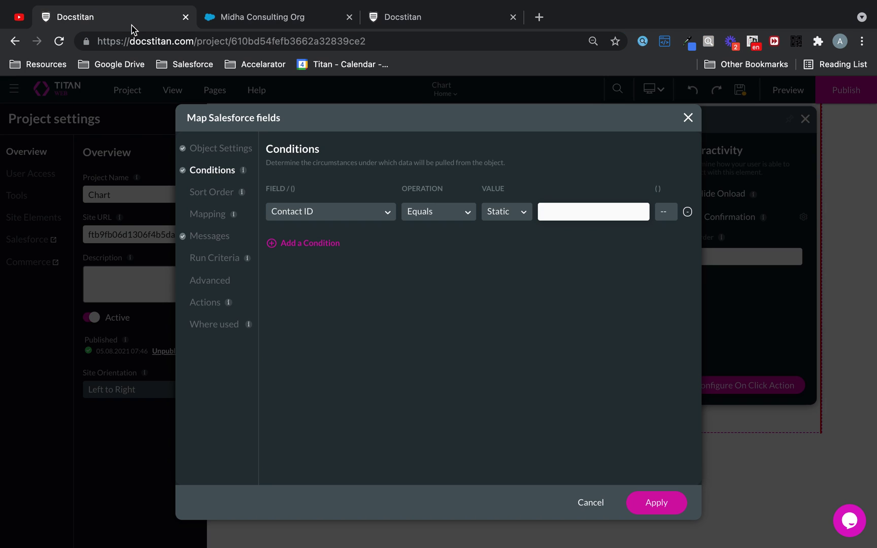
{"action": "key", "text": "ctrl+v"}
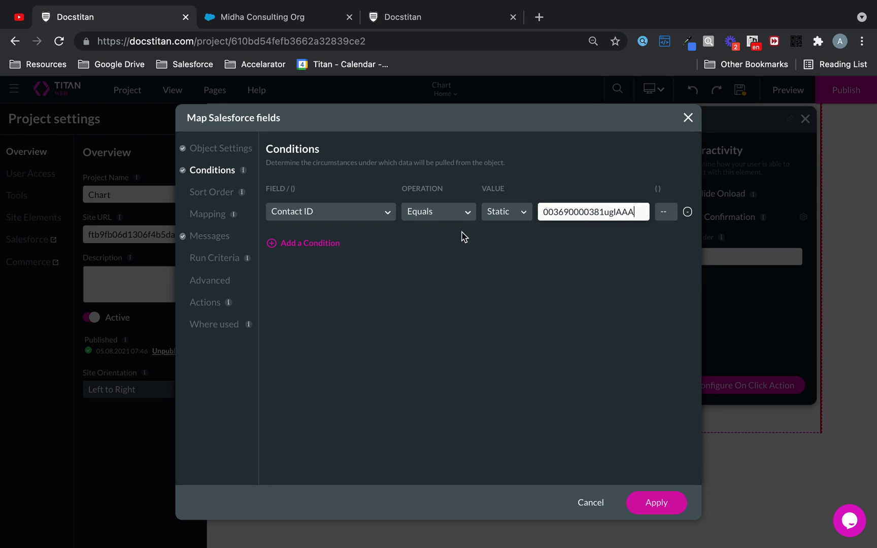
- Map the parking question's Min element to the Minimum field and its Max element to the Maximum field
{"action": "left_click", "coordinate": [209, 215]}
{"action": "left_click", "coordinate": [467, 330]}
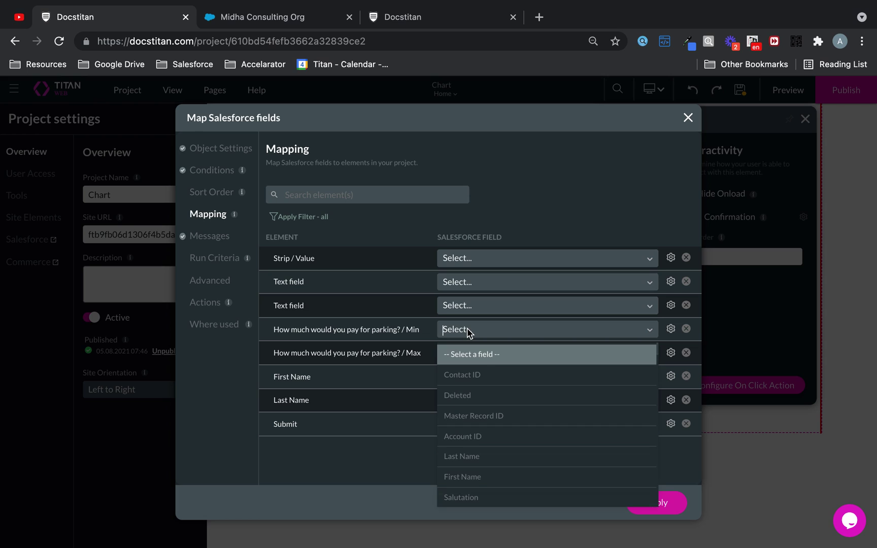
{"action": "type", "text": "min"}
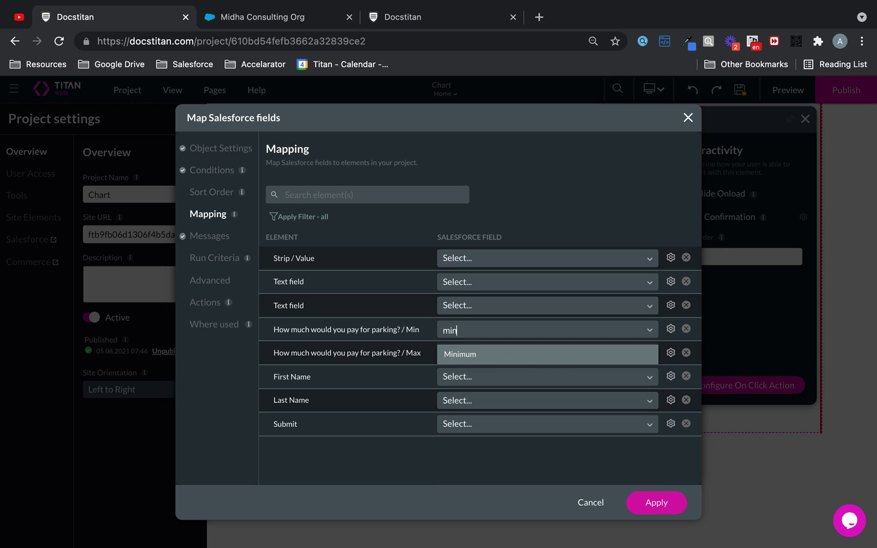
{"action": "left_click", "coordinate": [489, 352]}
{"action": "type", "text": "max"}
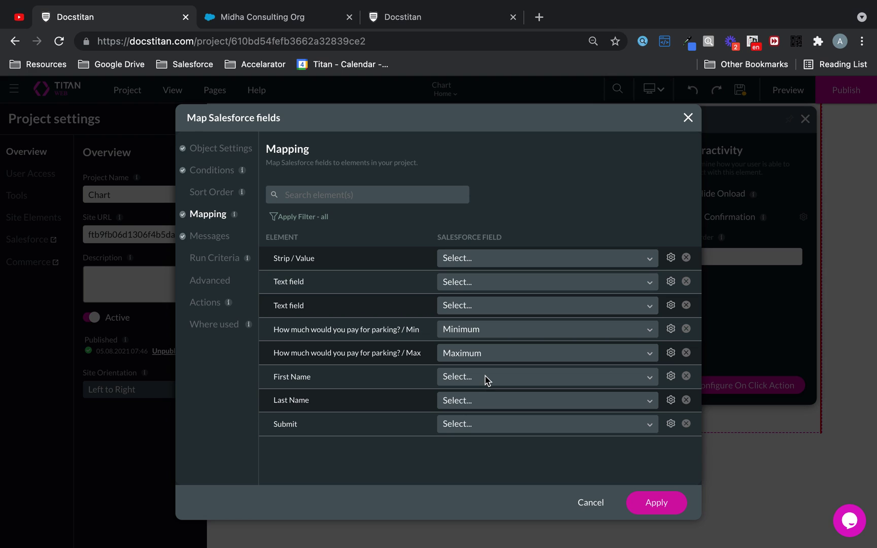
- Set the Contact pull's trigger to On load, apply the integration, and list the get record integrations for all pages
{"action": "left_click", "coordinate": [233, 152]}
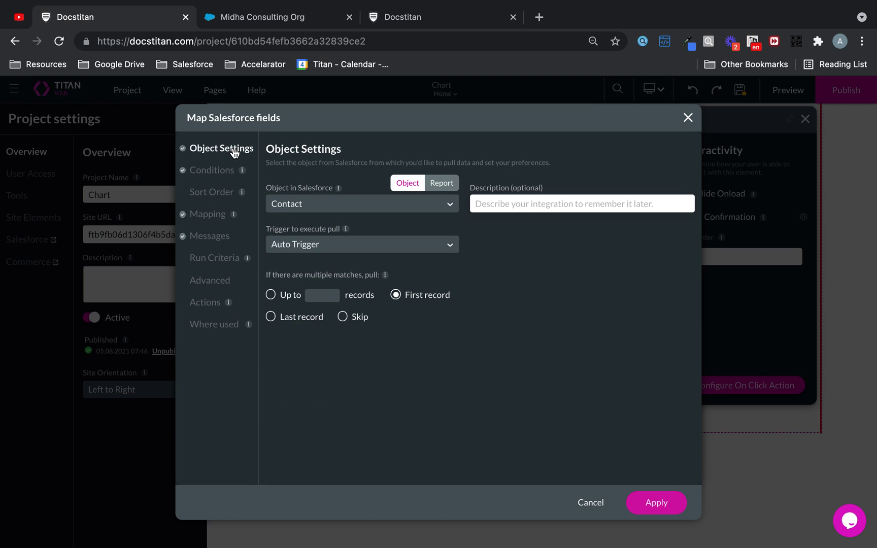
{"action": "left_click", "coordinate": [390, 243]}
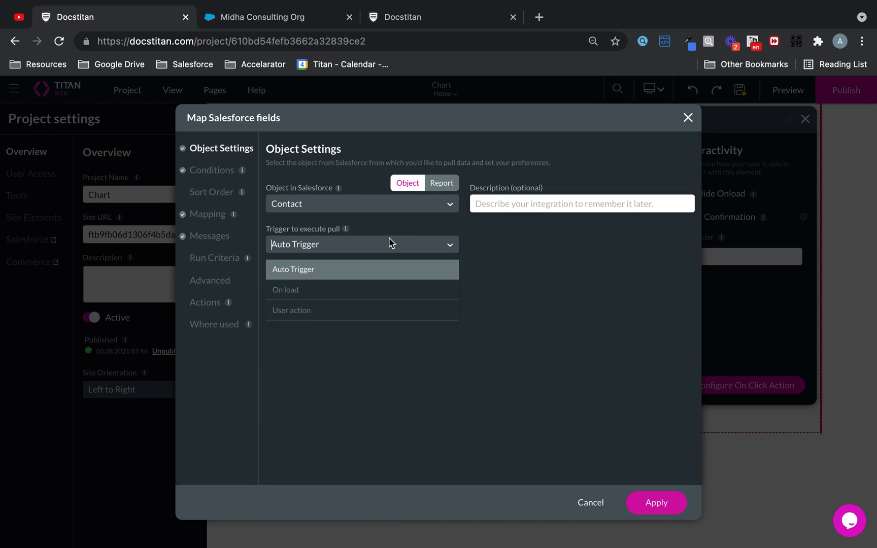
{"action": "left_click", "coordinate": [361, 293]}
{"action": "left_click", "coordinate": [649, 504]}
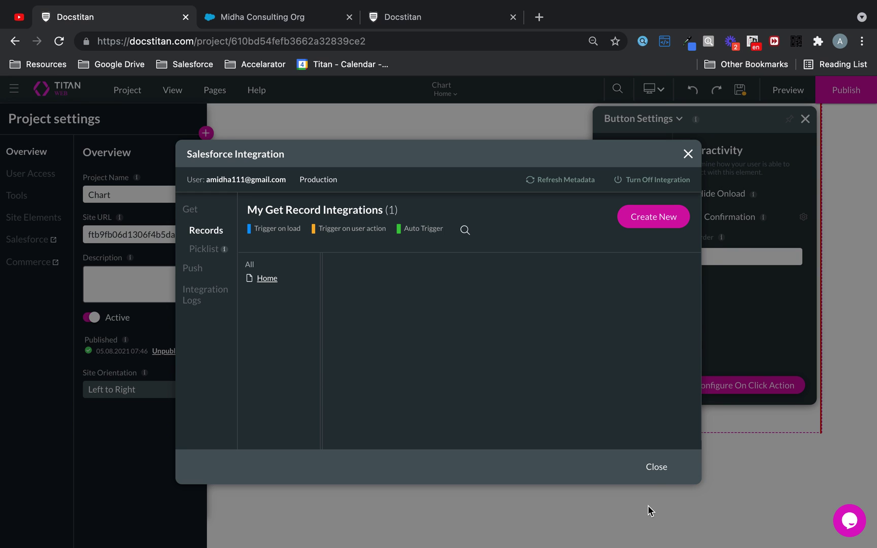
{"action": "left_click", "coordinate": [249, 264]}
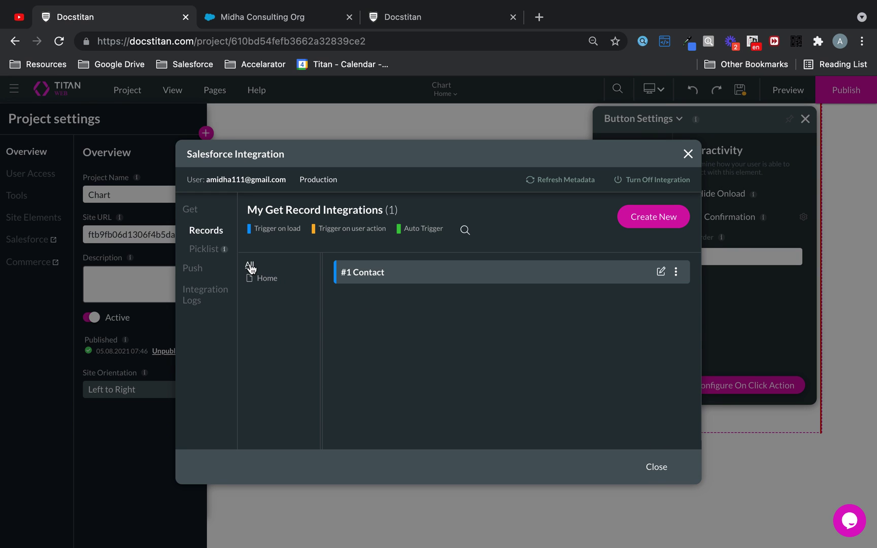
- Save the project with its new integration and open a fresh preview of the form in place of the old one
{"action": "left_click", "coordinate": [656, 467]}
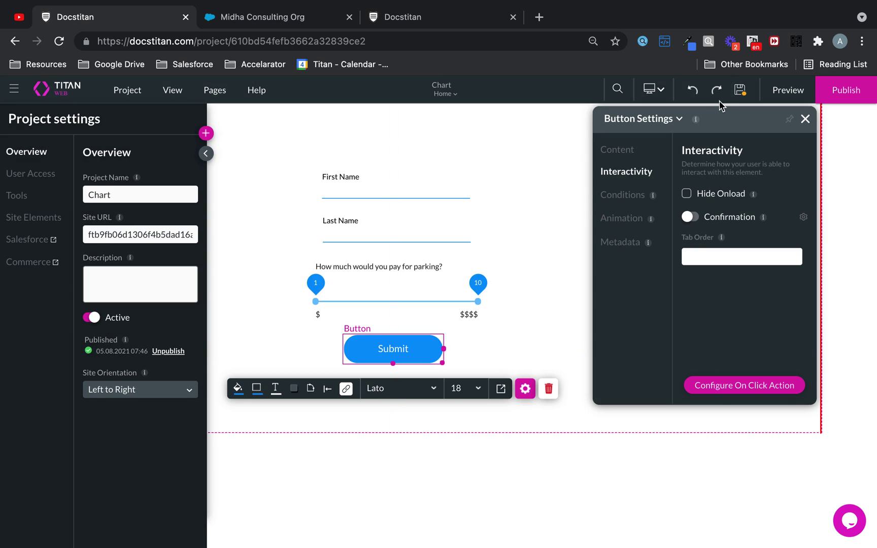
{"action": "left_click", "coordinate": [739, 91]}
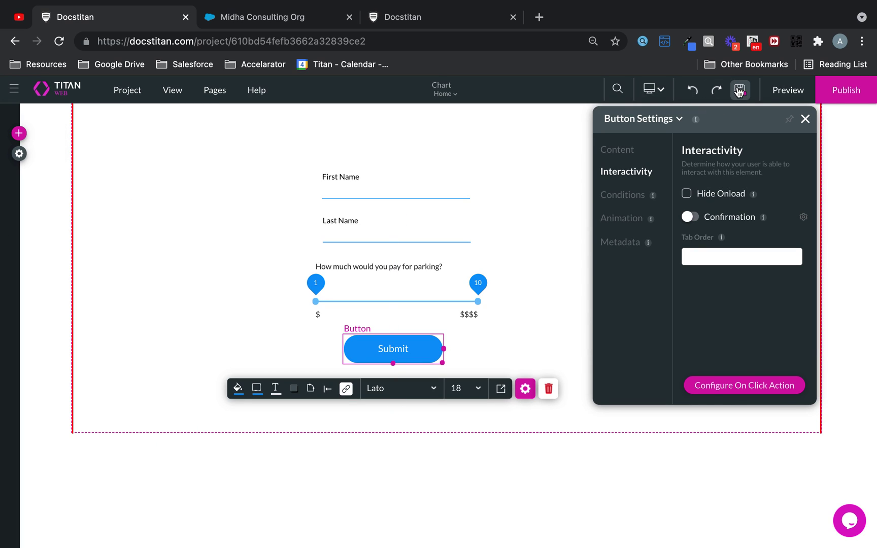
{"action": "left_click", "coordinate": [780, 91]}
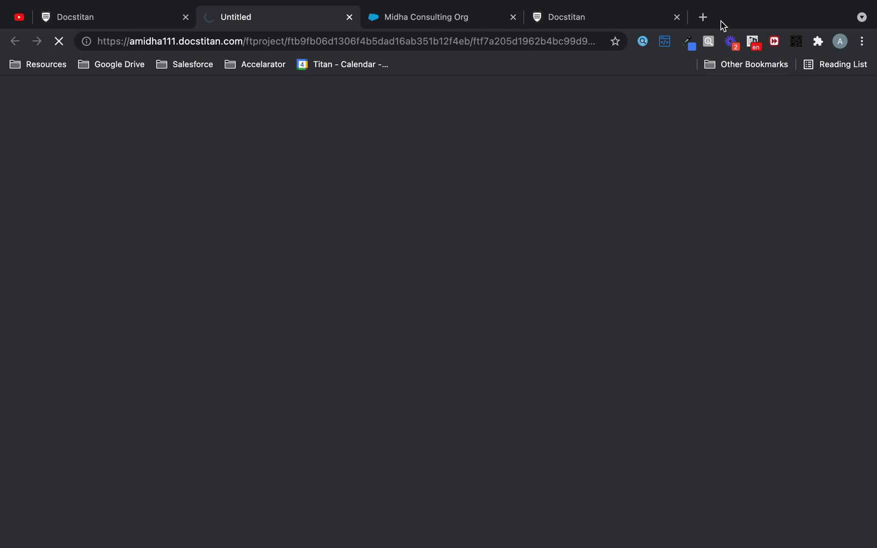
{"action": "left_click", "coordinate": [676, 17]}
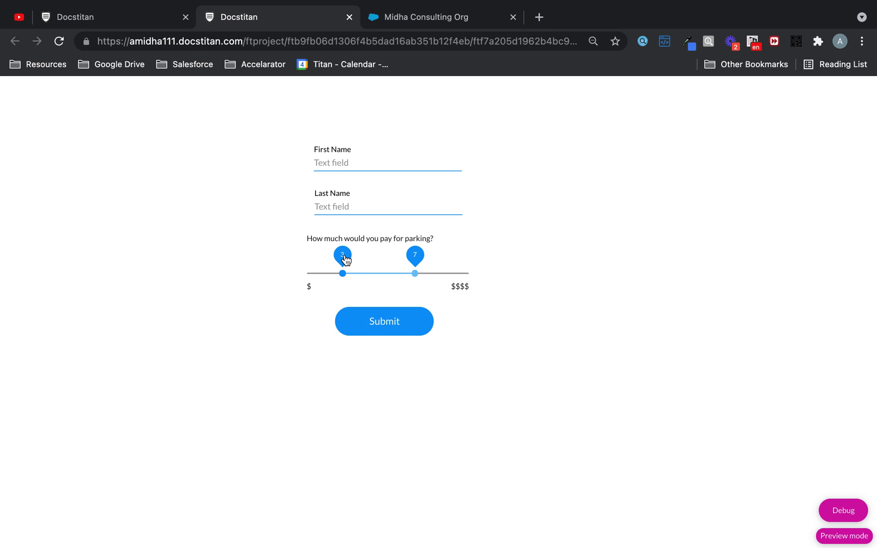
- Compare the previewed parking slider's range with the Minimum and Maximum fields under Survey Response on the Salesforce contact
{"action": "left_click", "coordinate": [447, 19]}
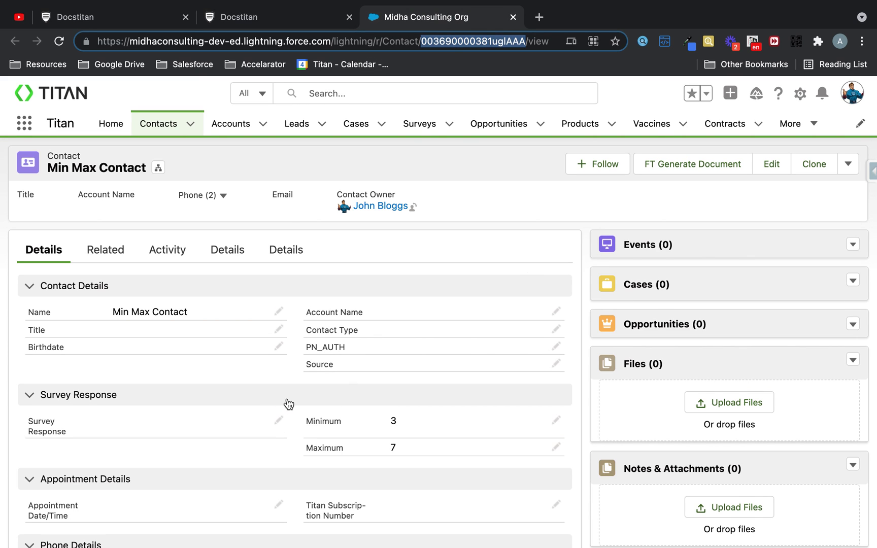
{"action": "type", "text": "4"}
{"action": "left_click", "coordinate": [307, 391]}
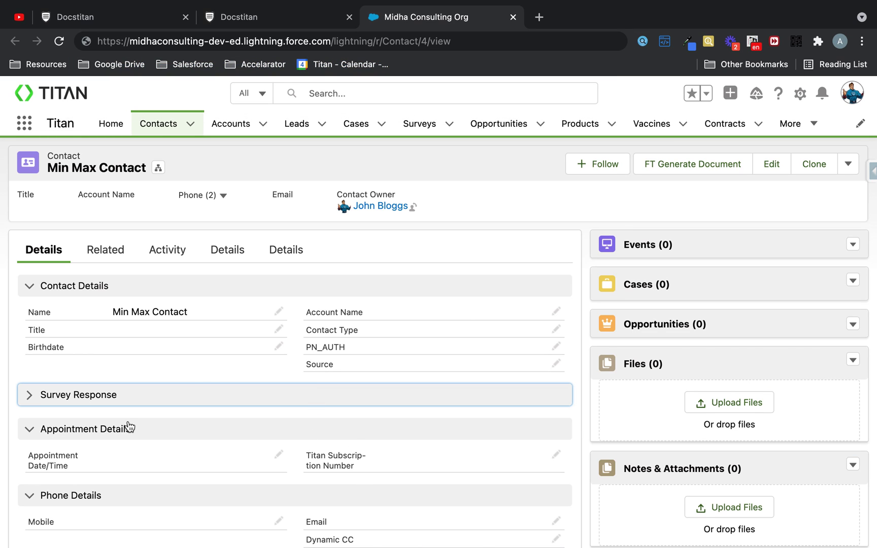
{"action": "left_click", "coordinate": [135, 403]}
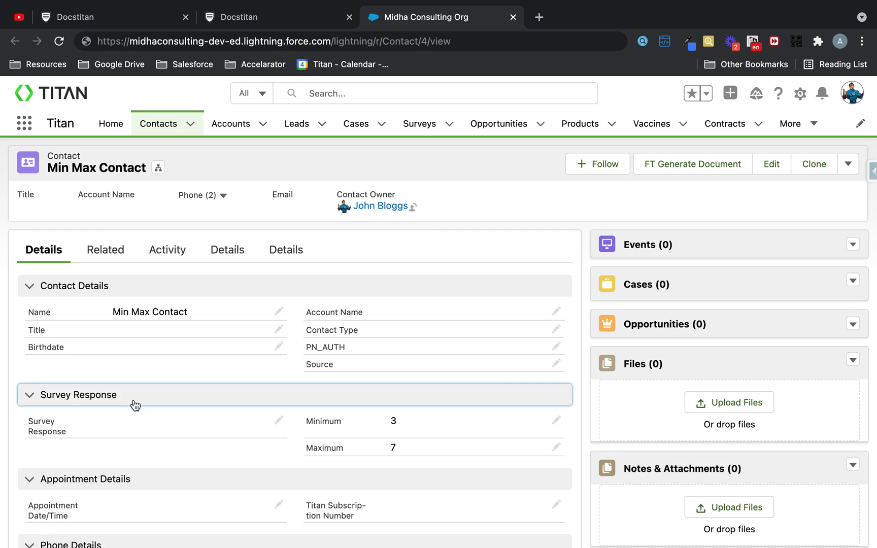
{"action": "left_click_drag", "start_coordinate": [261, 396], "coordinate": [434, 461]}
{"action": "left_click", "coordinate": [296, 19]}
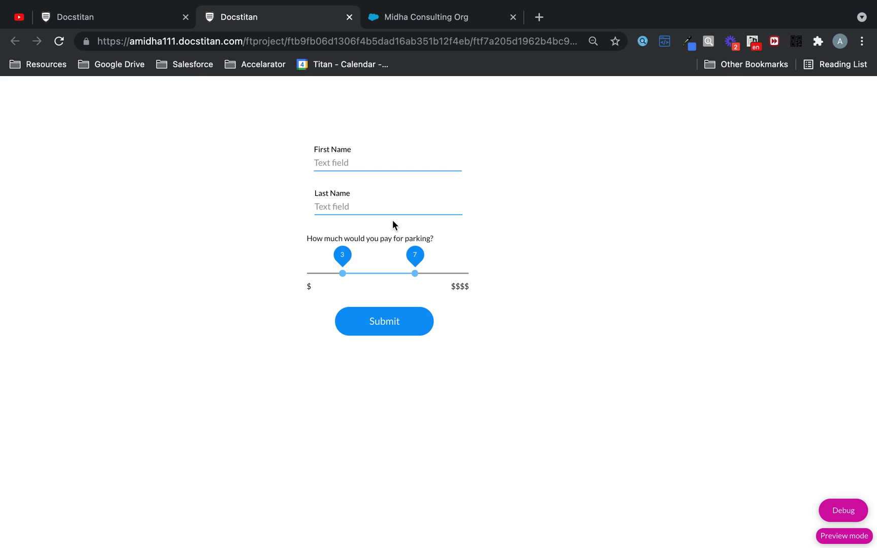
- Return to the project editor and open the advanced style settings of the parking range slider
{"action": "left_click", "coordinate": [93, 17]}
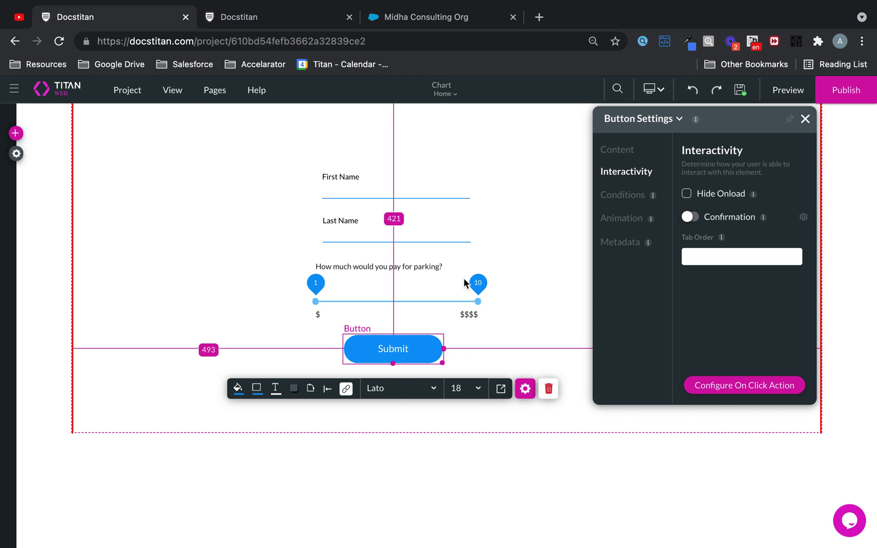
{"action": "left_click", "coordinate": [478, 283]}
{"action": "left_click", "coordinate": [383, 347]}
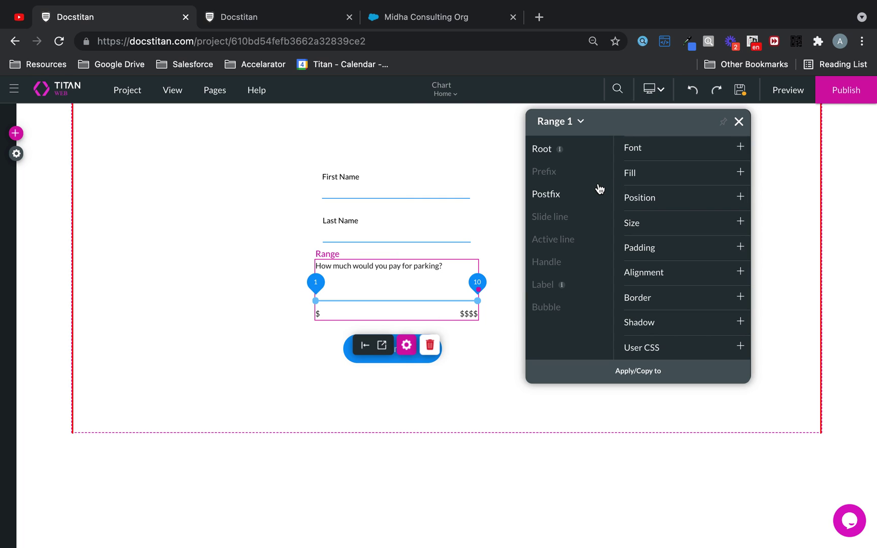
{"action": "left_click_drag", "start_coordinate": [540, 419], "coordinate": [384, 350]}
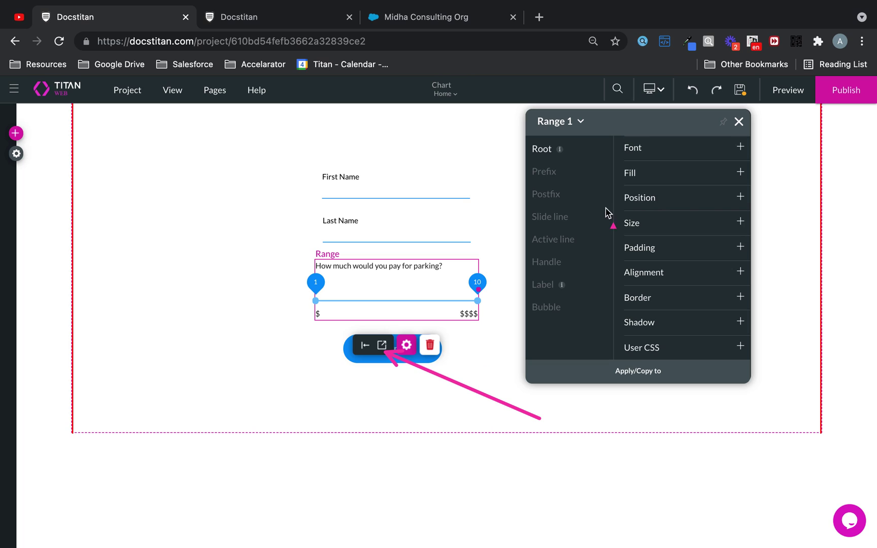
{"action": "left_click_drag", "start_coordinate": [469, 142], "coordinate": [528, 149]}
{"action": "left_click_drag", "start_coordinate": [445, 190], "coordinate": [529, 174]}
{"action": "left_click_drag", "start_coordinate": [478, 230], "coordinate": [528, 200]}
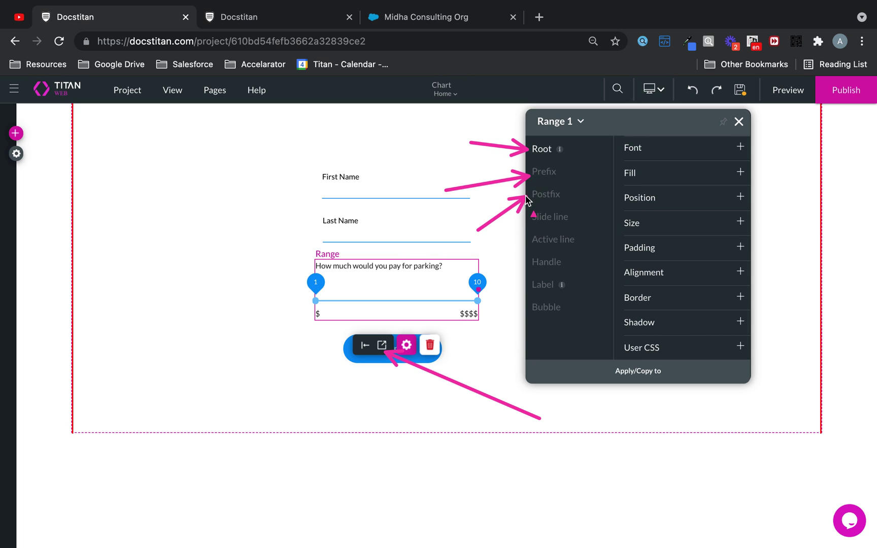
{"action": "left_click_drag", "start_coordinate": [478, 269], "coordinate": [527, 221]}
{"action": "left_click_drag", "start_coordinate": [494, 305], "coordinate": [527, 255]}
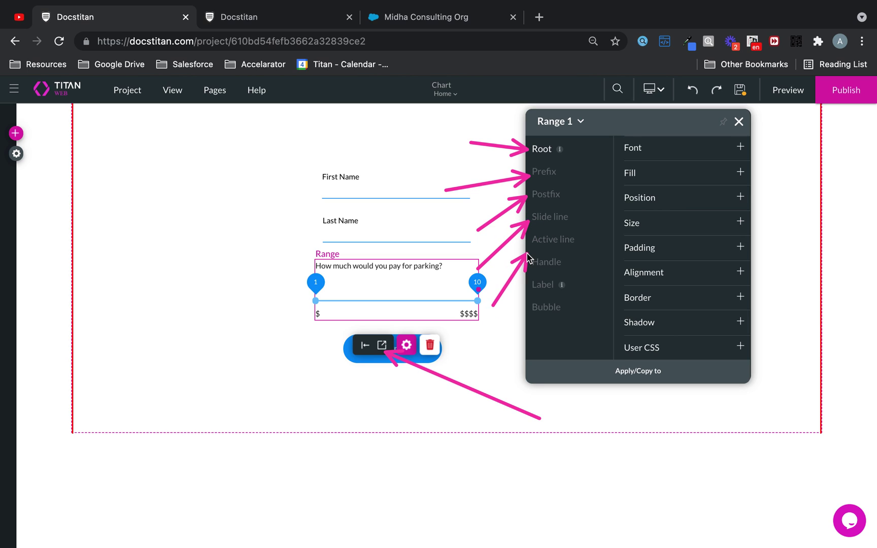
{"action": "left_click_drag", "start_coordinate": [632, 334], "coordinate": [565, 267]}
{"action": "left_click_drag", "start_coordinate": [465, 362], "coordinate": [525, 290]}
{"action": "left_click_drag", "start_coordinate": [558, 356], "coordinate": [554, 321]}
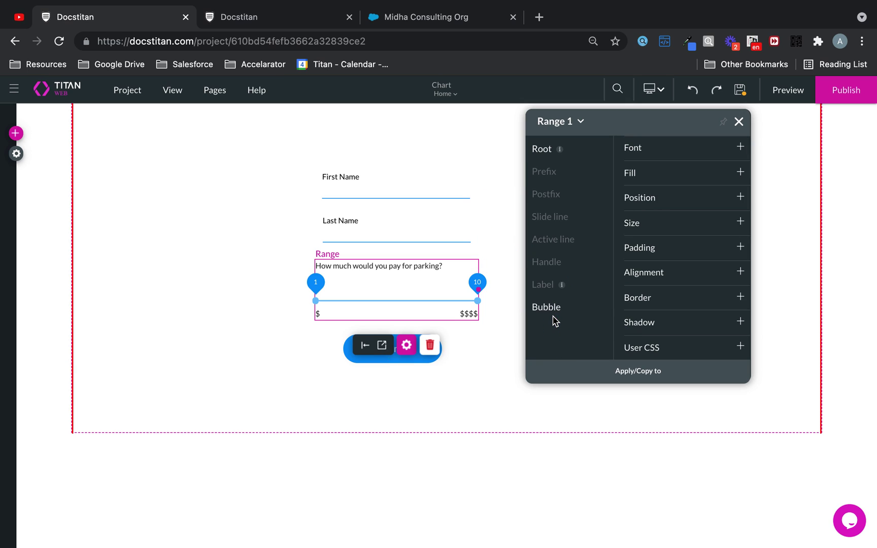
- Set the range slider's bubble color to dark blue #0033FF and close its style settings
{"action": "left_click", "coordinate": [546, 311]}
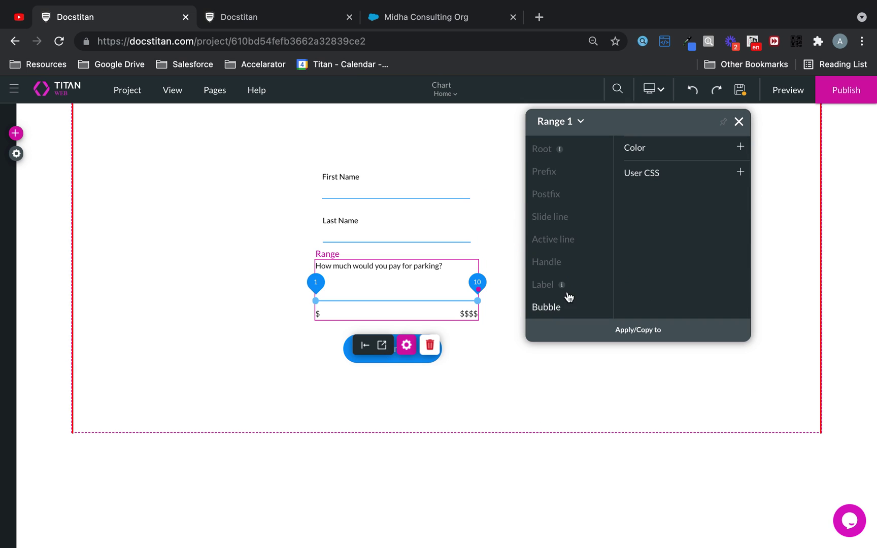
{"action": "left_click", "coordinate": [662, 147]}
{"action": "left_click", "coordinate": [628, 166]}
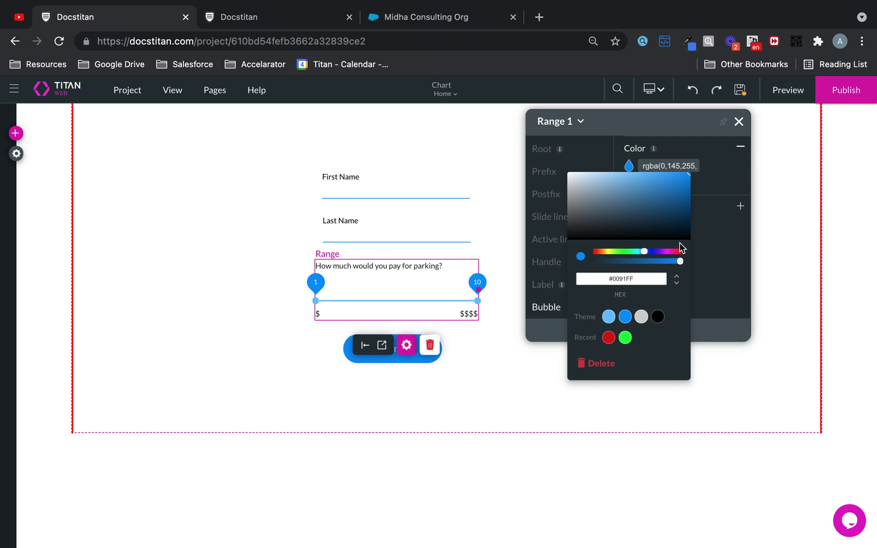
{"action": "left_click", "coordinate": [626, 337]}
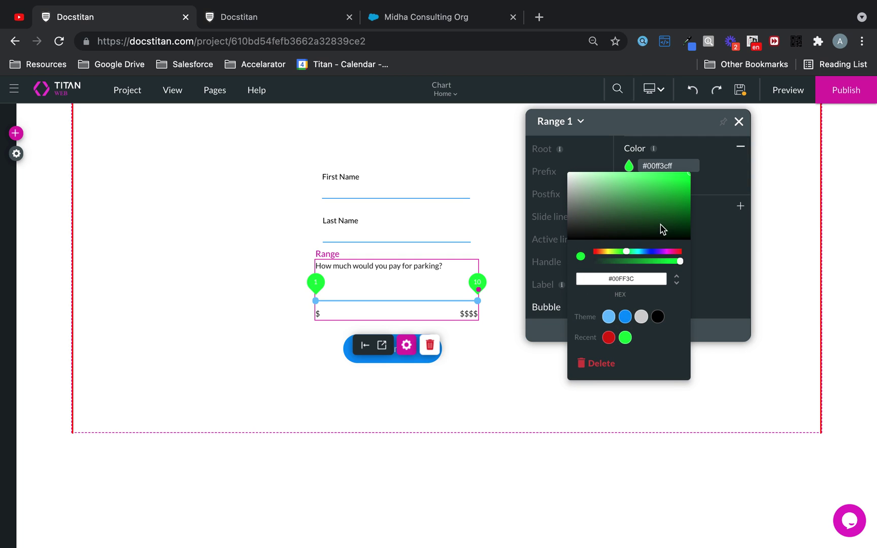
{"action": "left_click", "coordinate": [650, 252]}
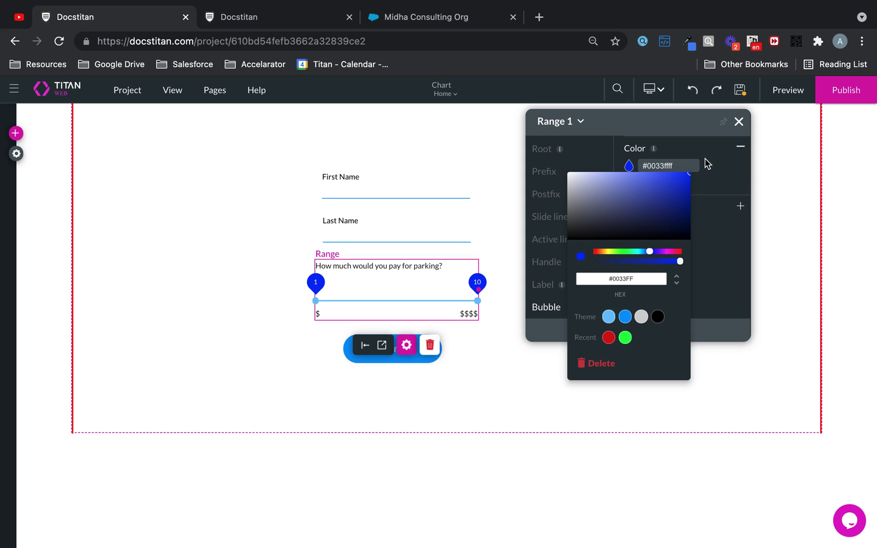
{"action": "left_click", "coordinate": [737, 125]}
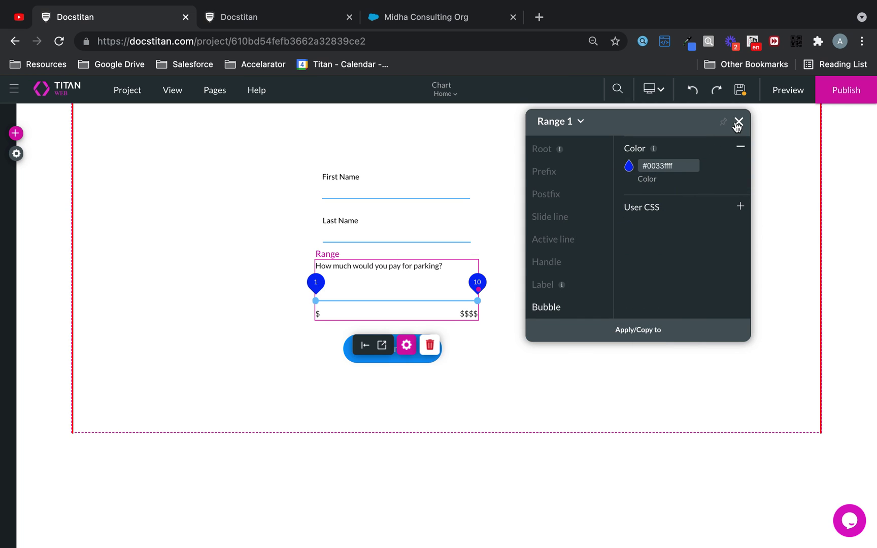